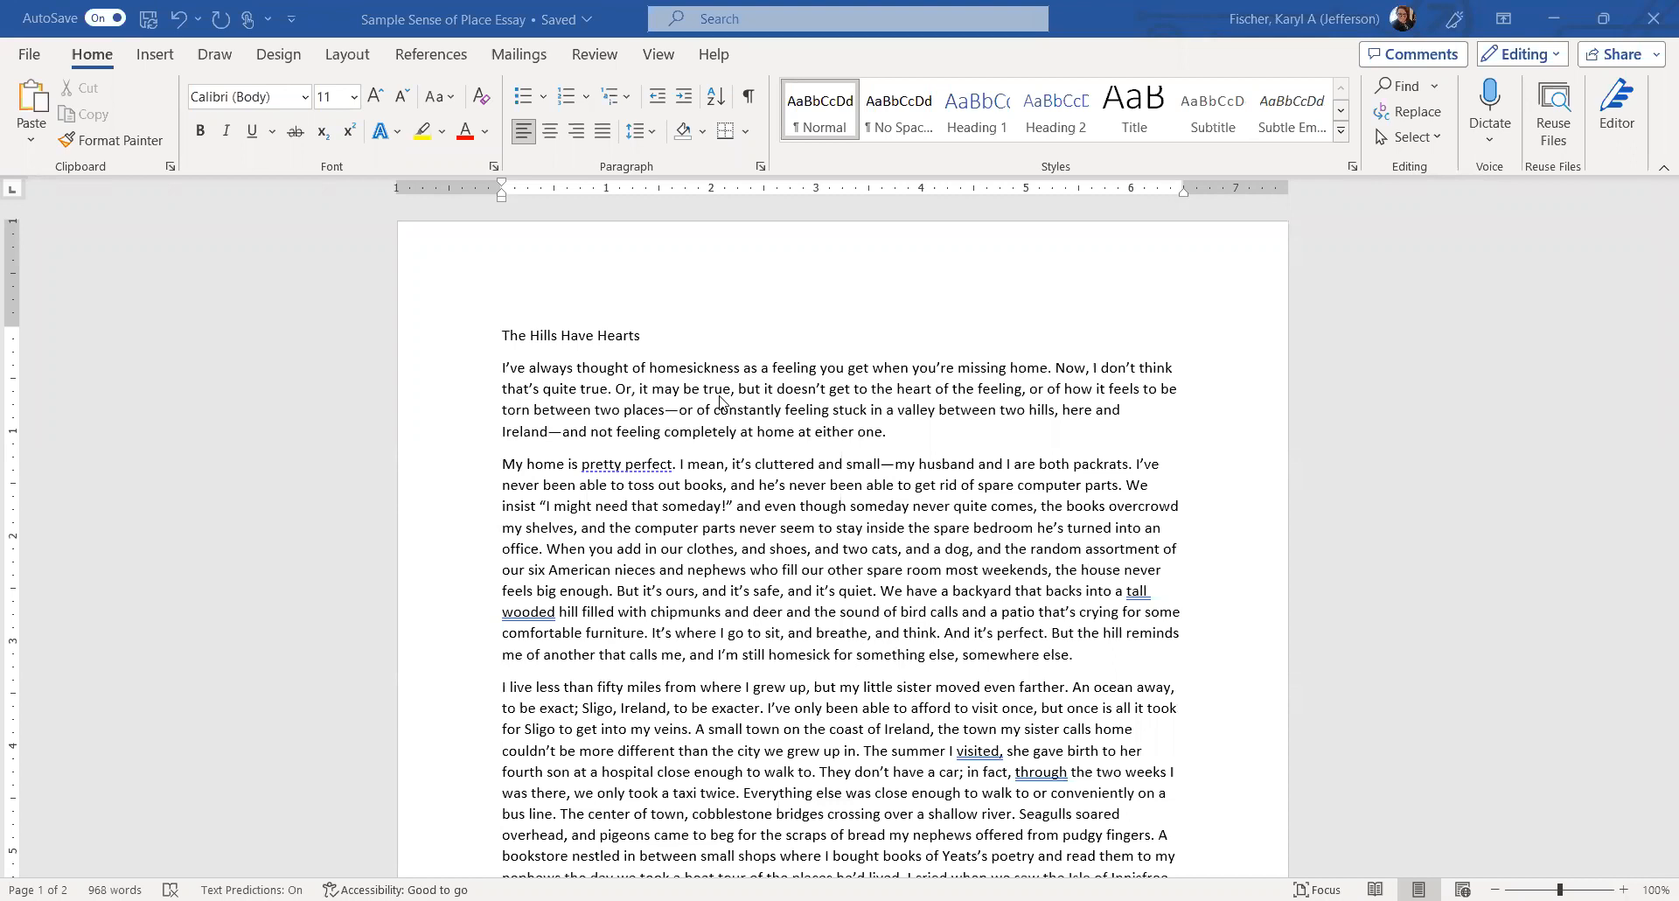
Zoom the essay to Page Width and scroll back to the top of page 1.
left_click(658, 56)
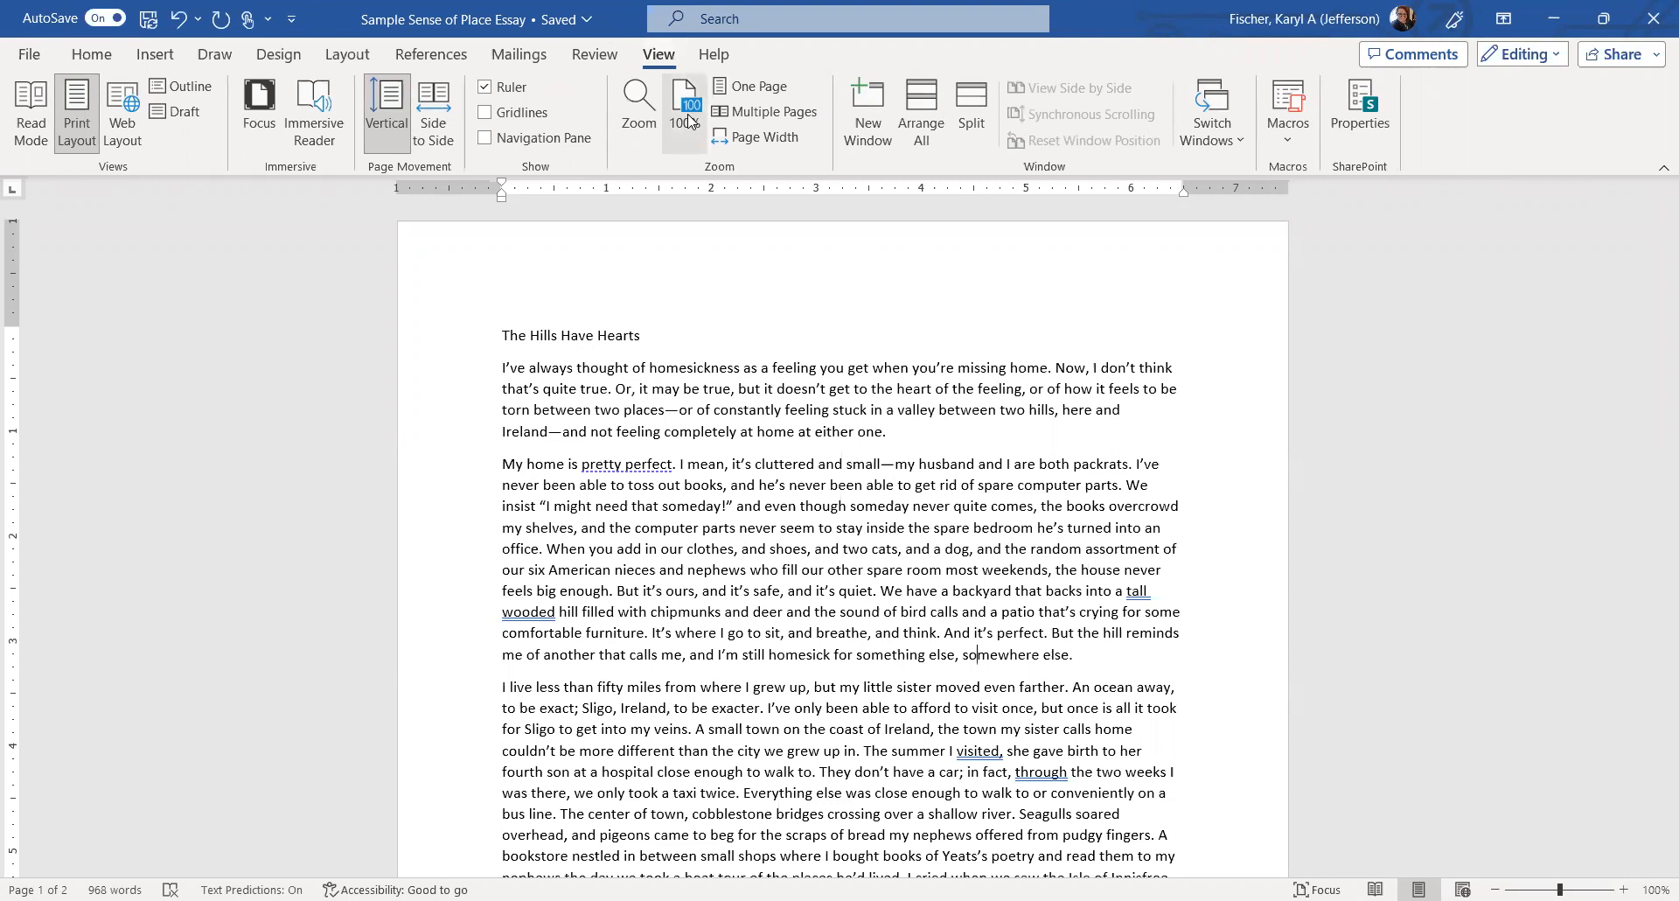
left_click(761, 137)
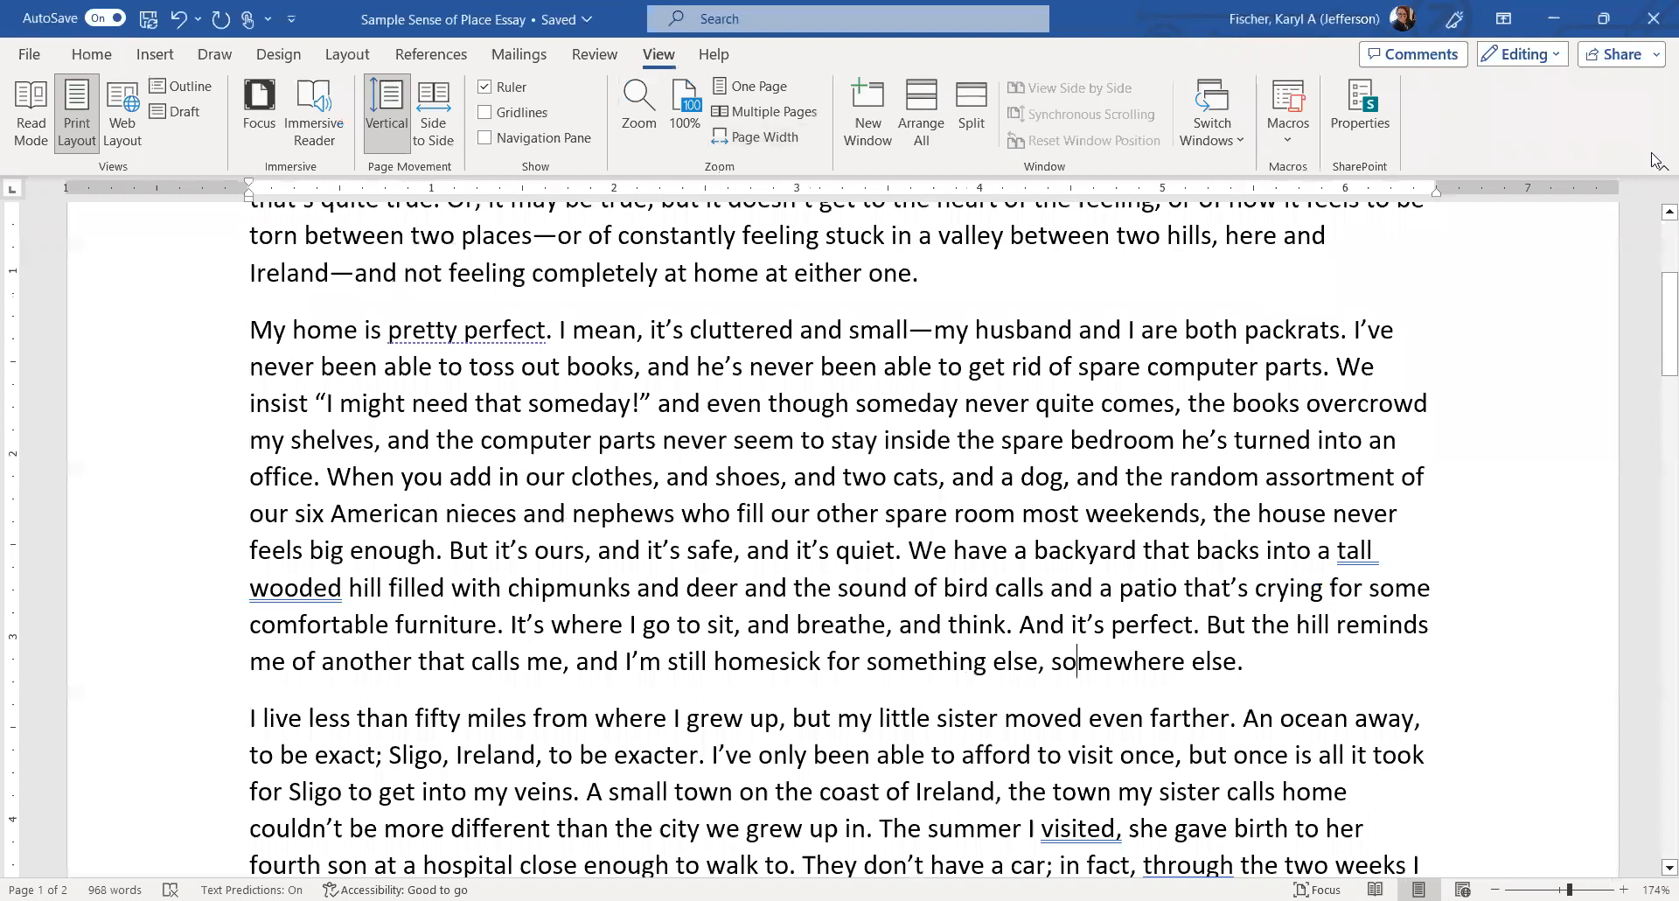
left_click_drag(1669, 339, 1669, 276)
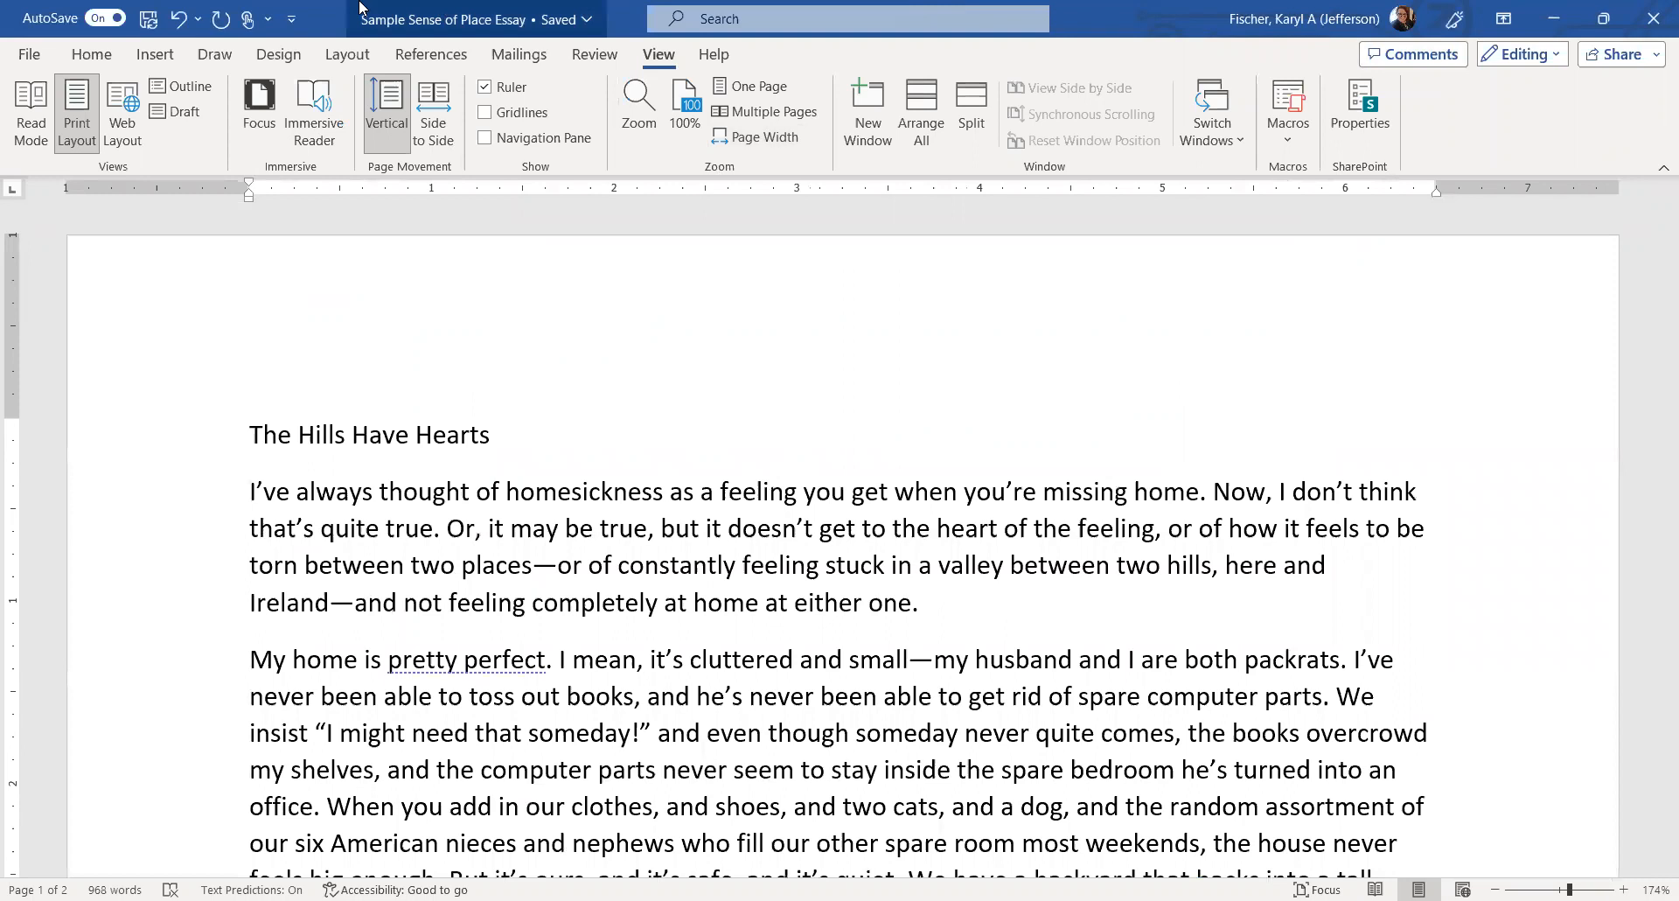
left_click(93, 55)
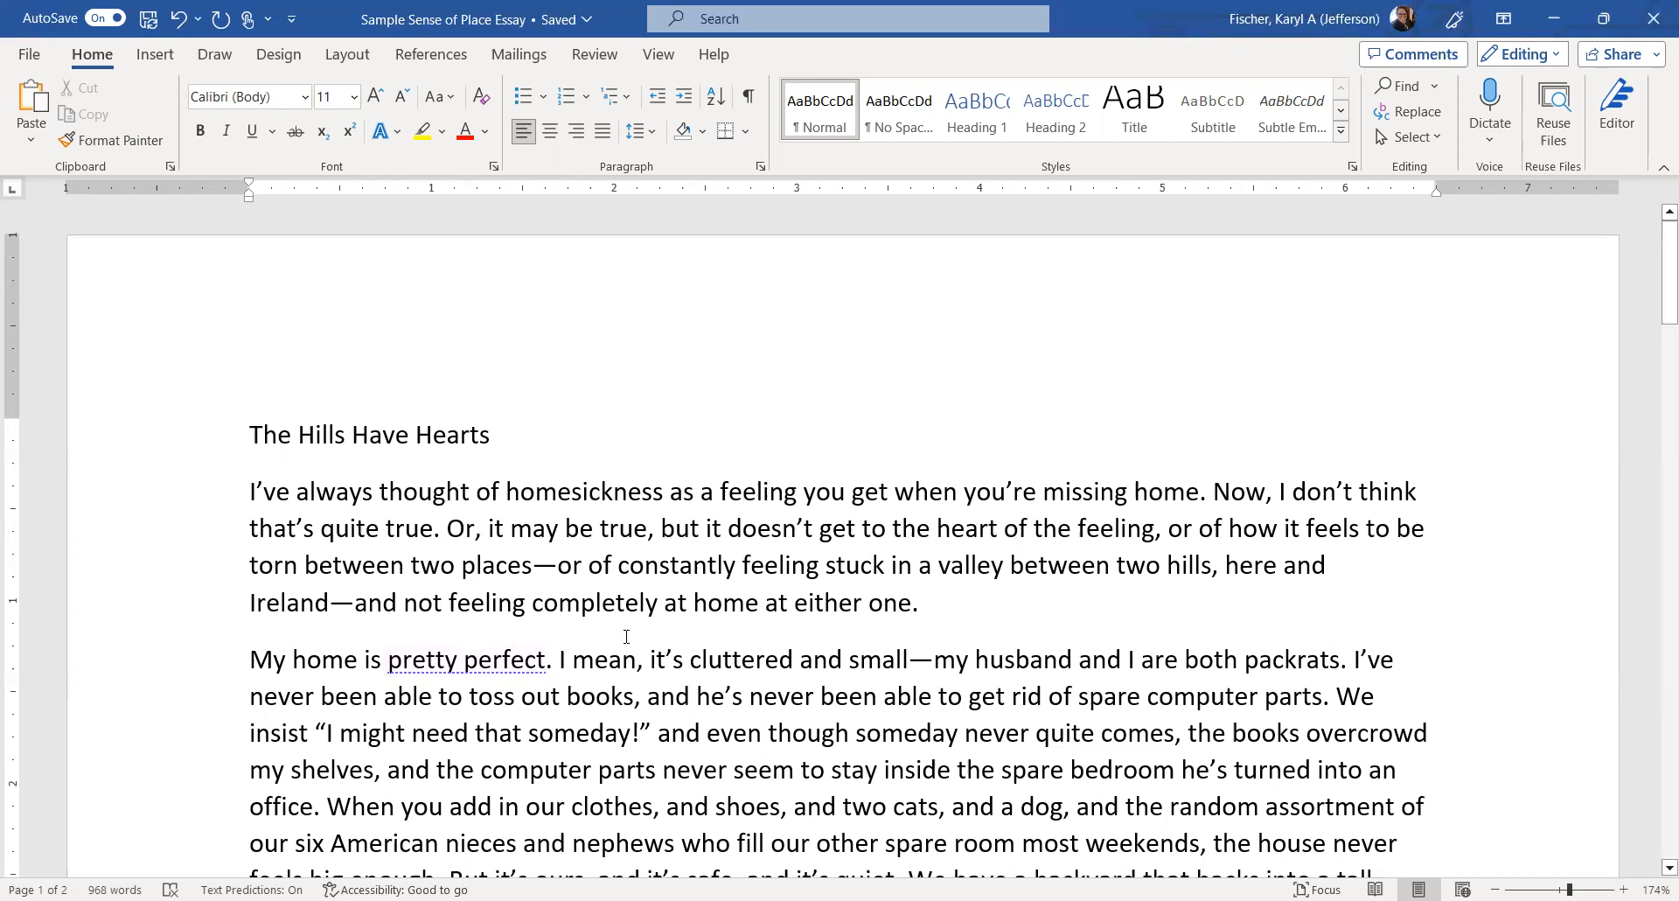
Apply the No Spacing style to the entire essay, then reselect all the text.
key("ctrl+a")
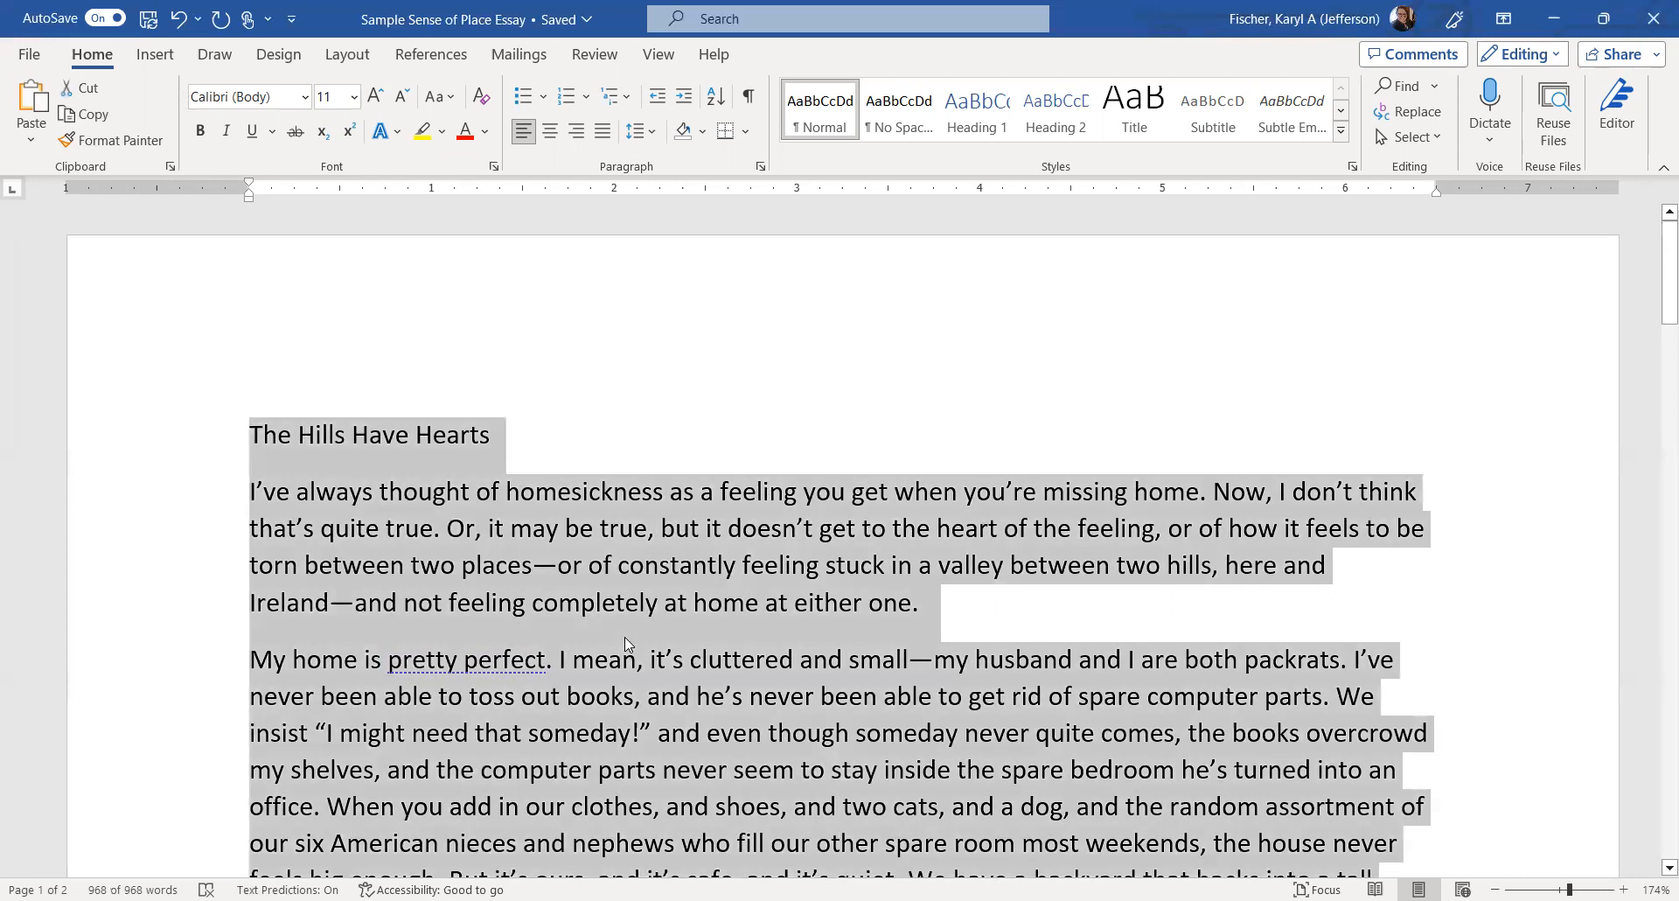
left_click(911, 125)
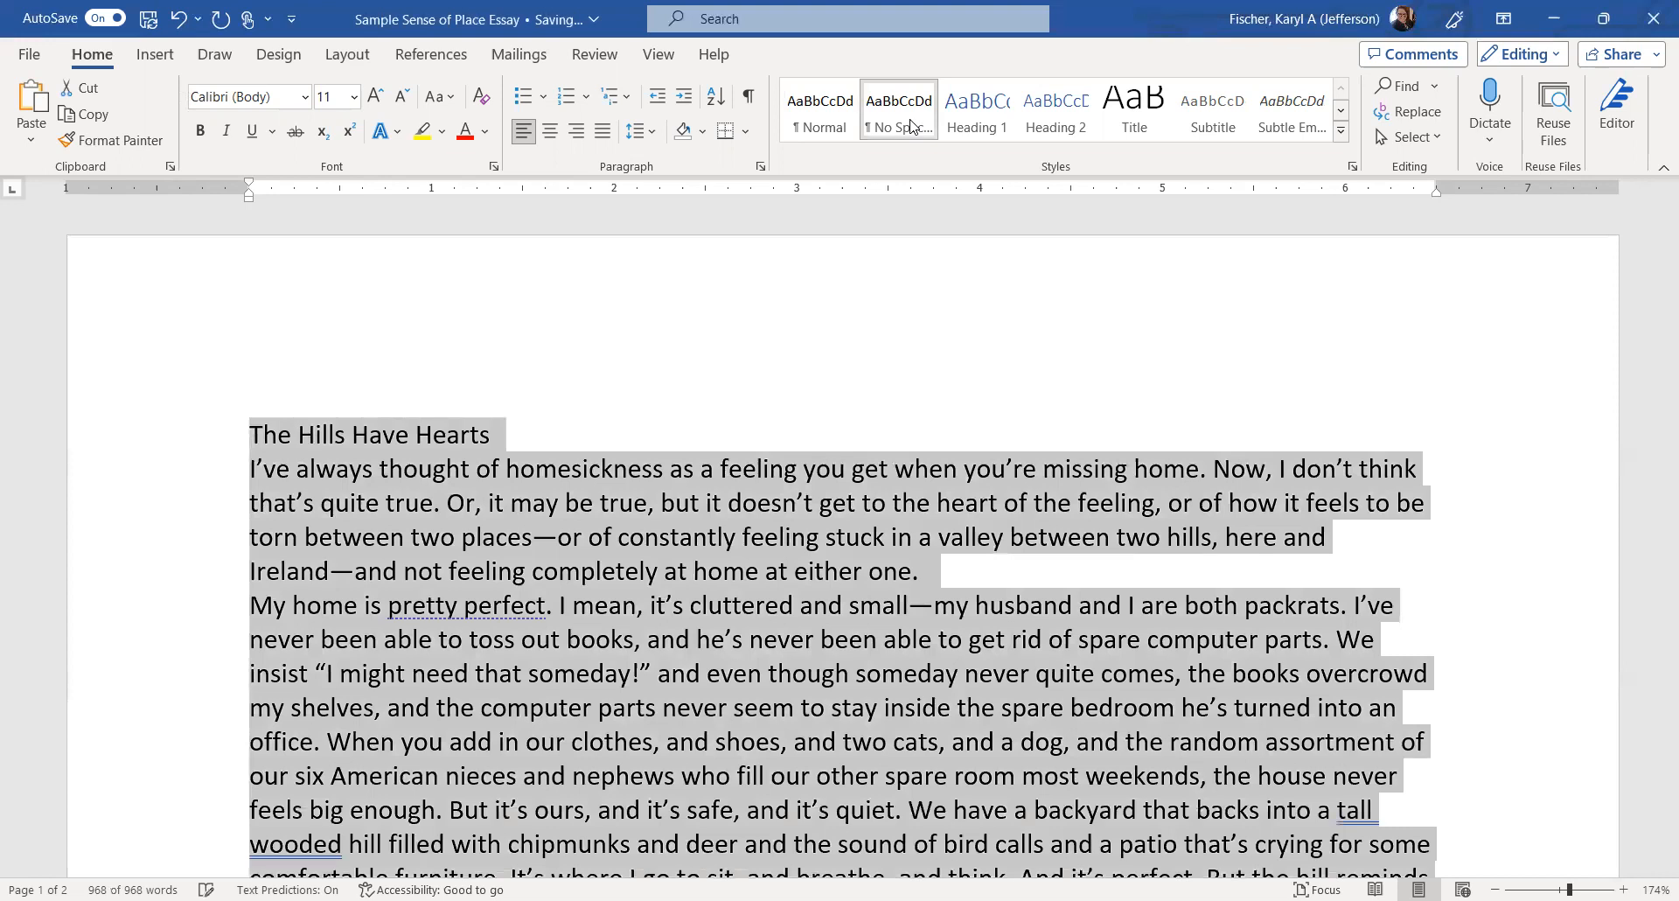
key("ctrl+z")
key("ctrl+y")
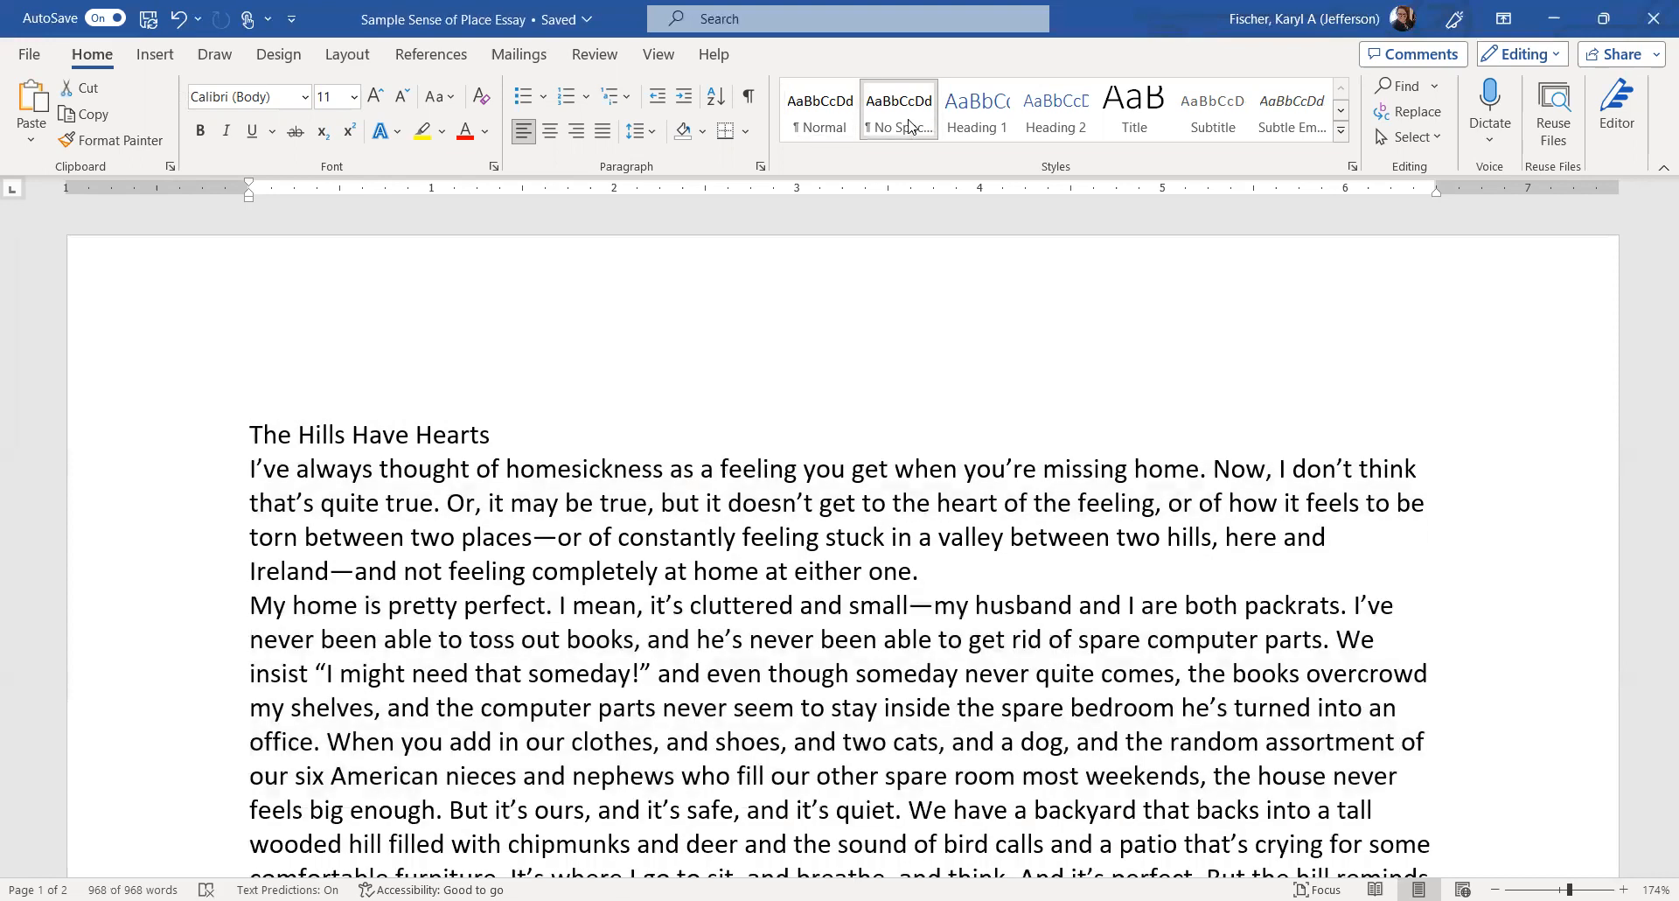
key("ctrl+z")
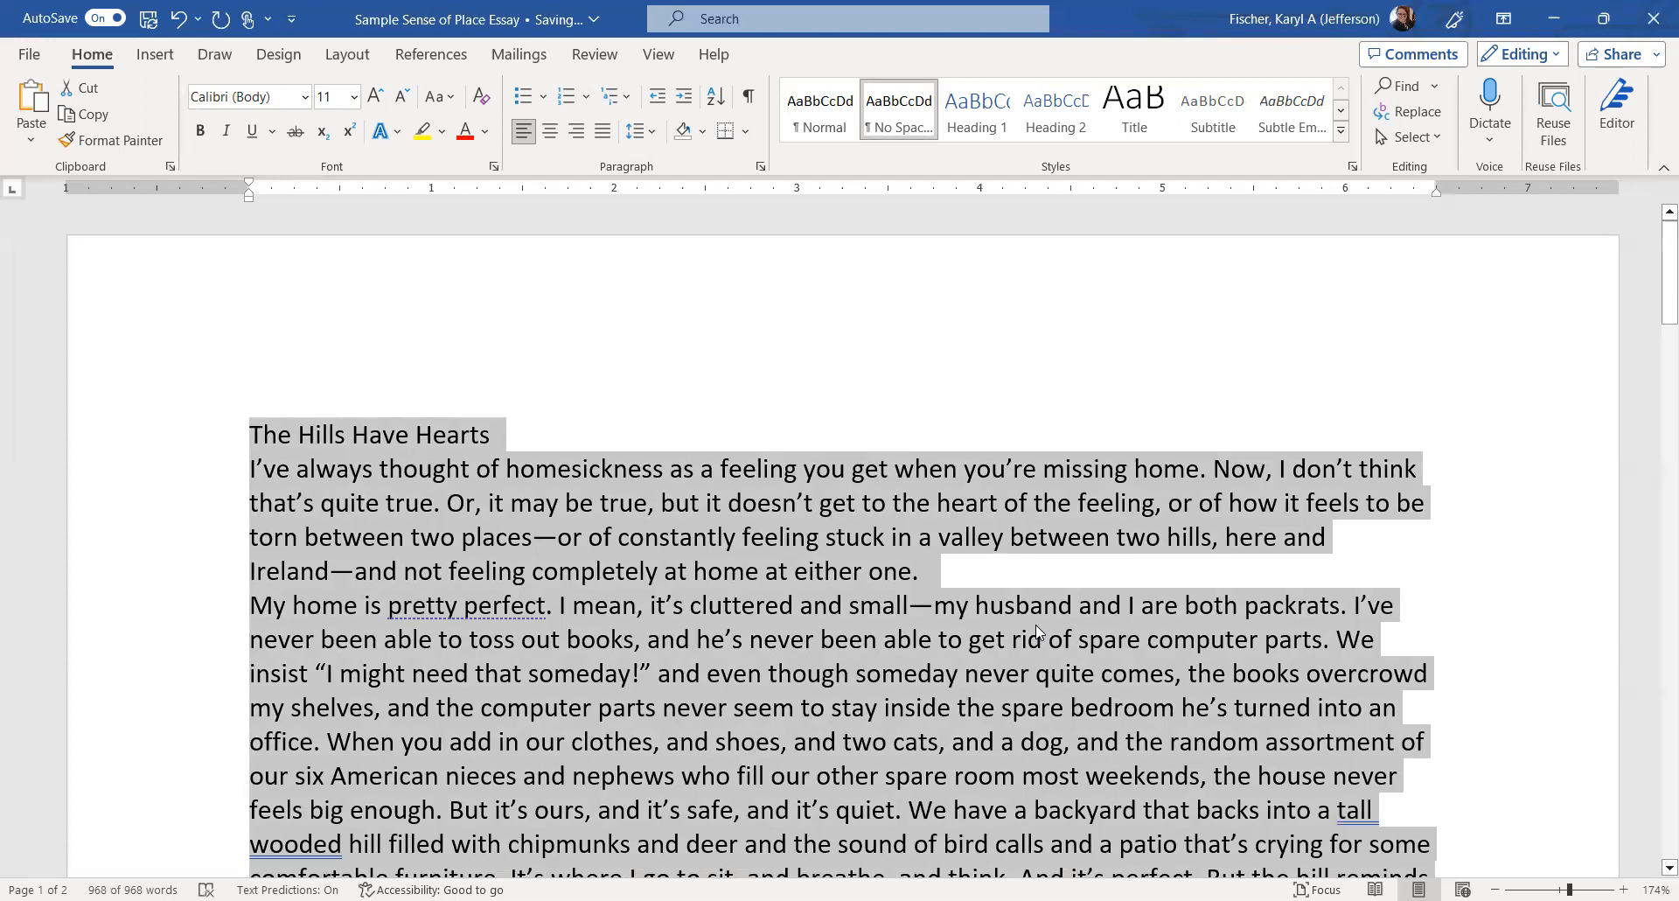
double_click(1035, 624)
left_click(997, 627)
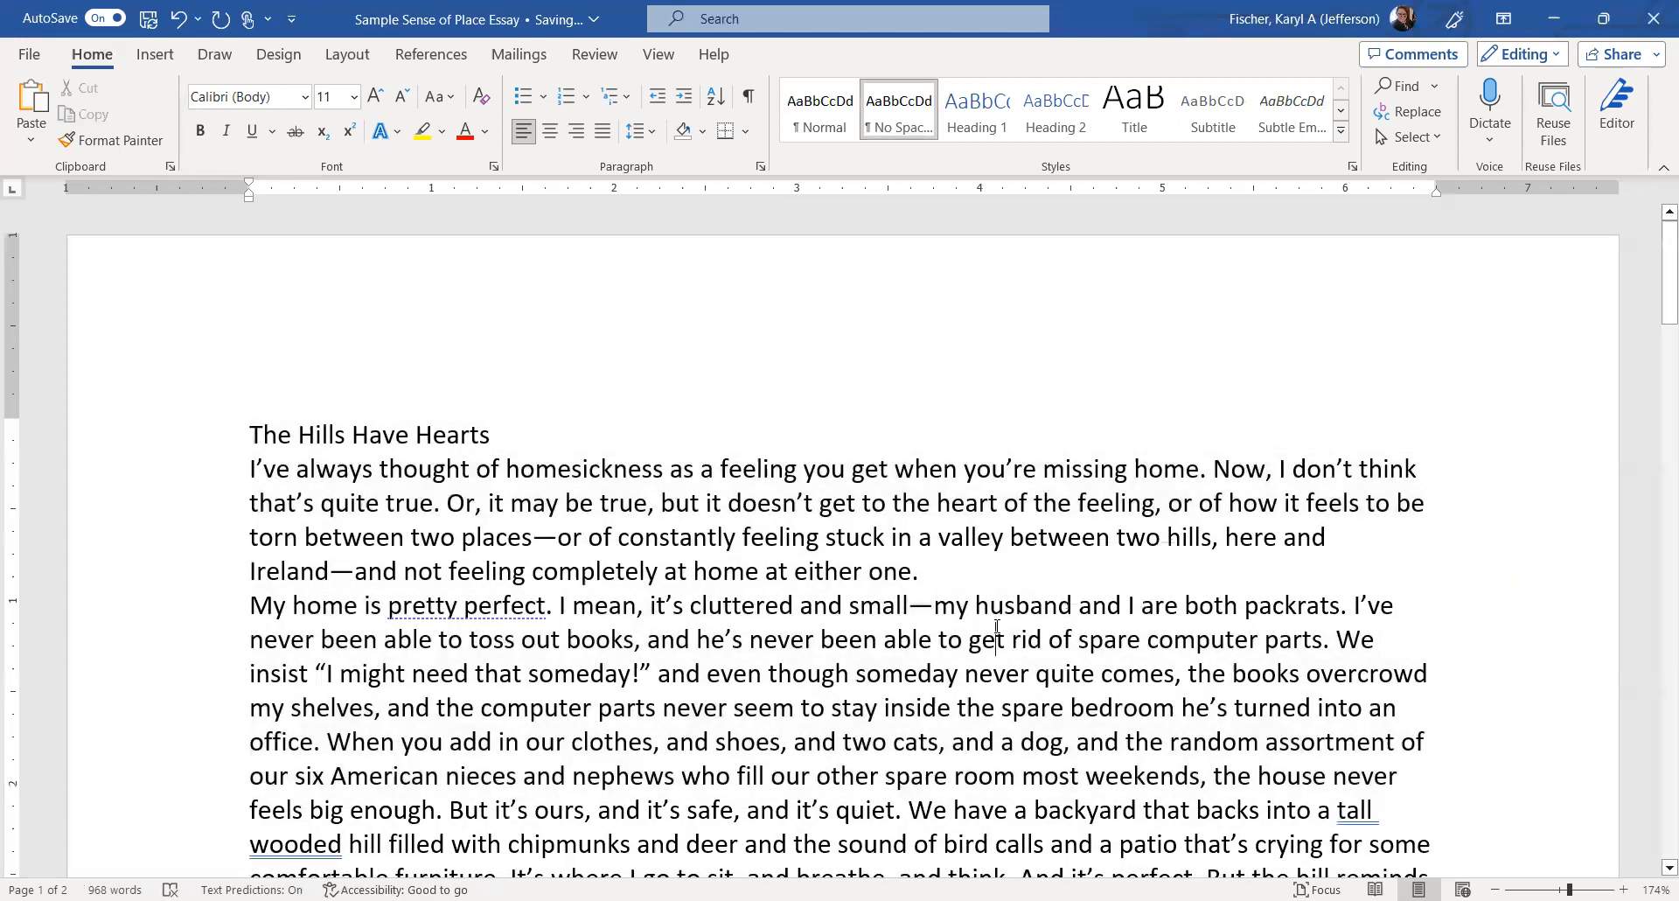
key("ctrl+a")
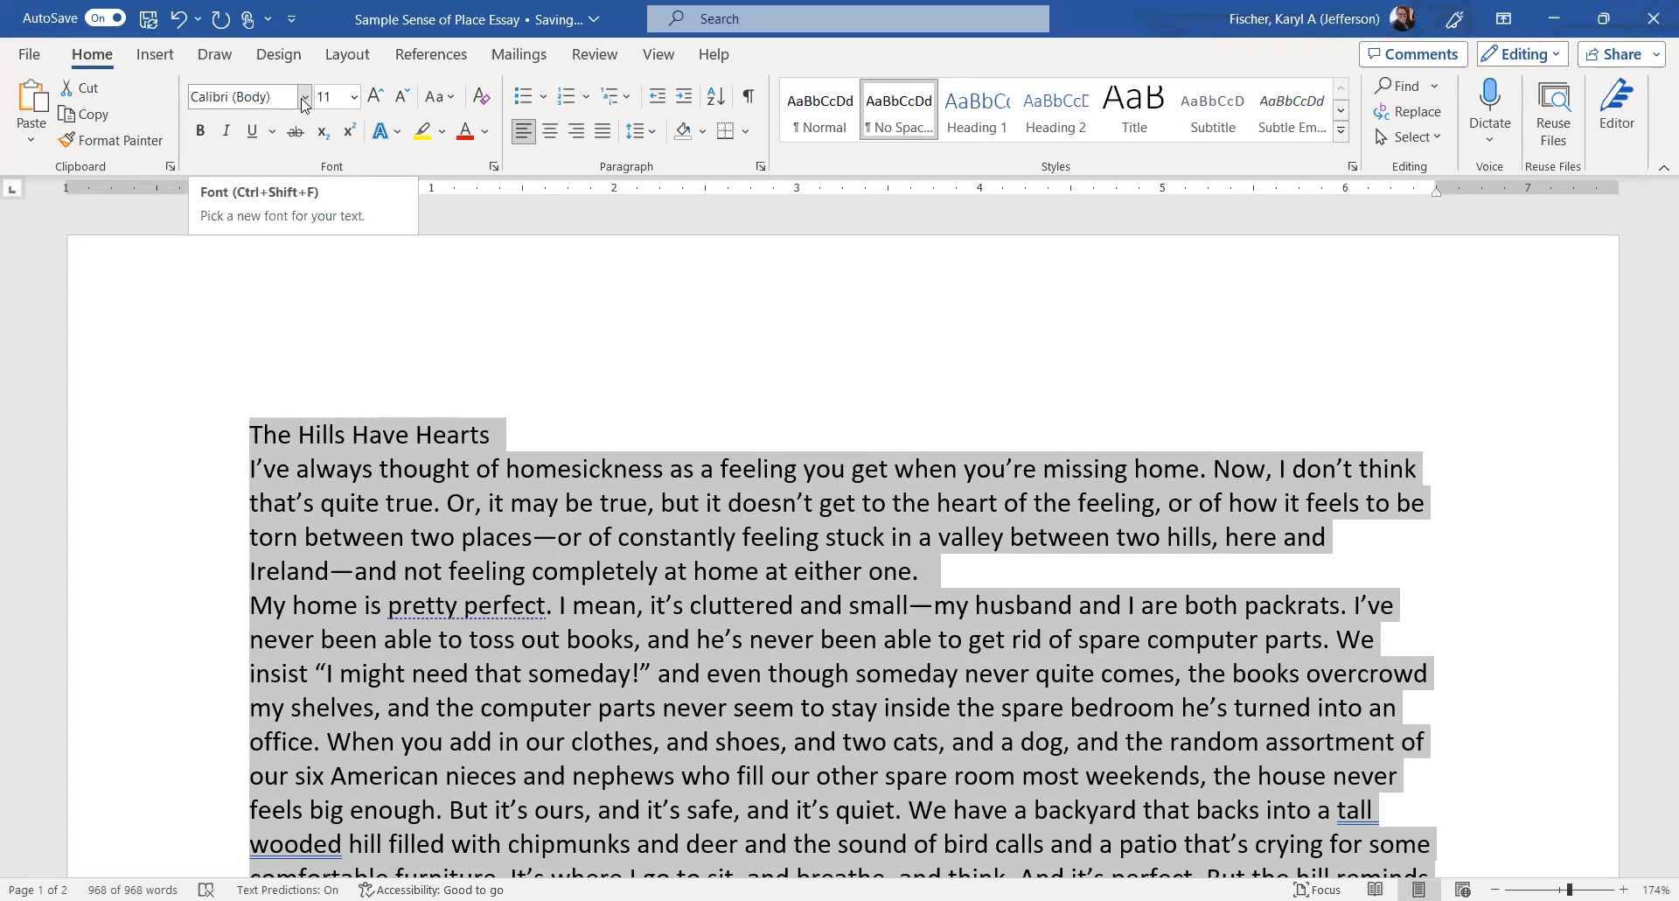
Switch the whole essay's font to Calibri Light.
left_click(304, 98)
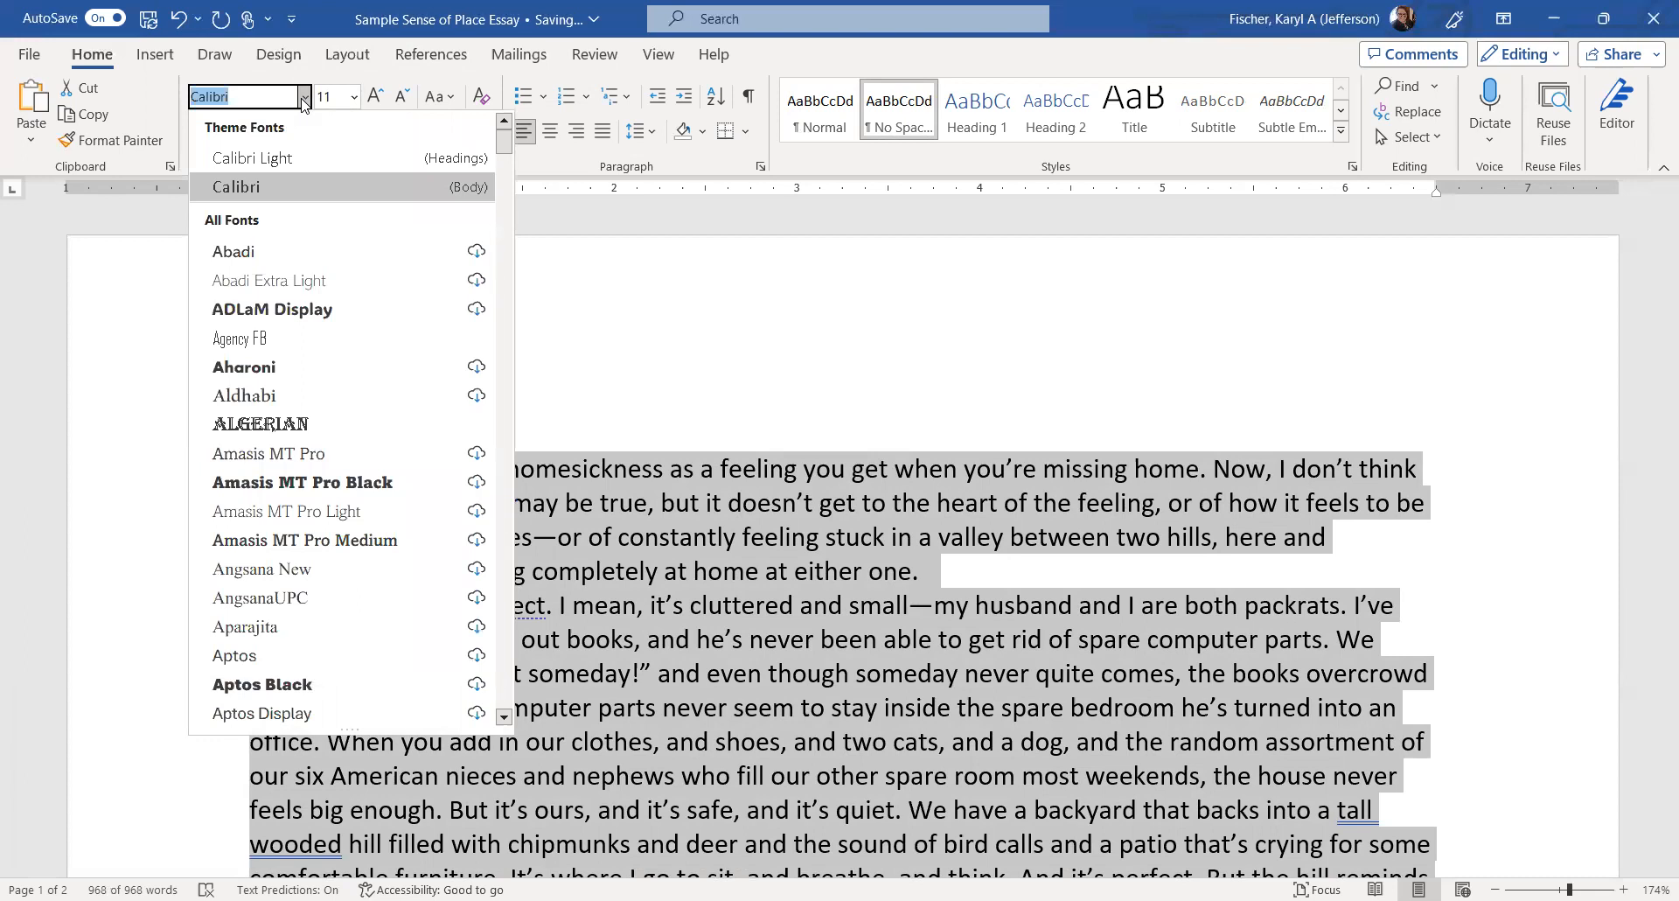
left_click(293, 159)
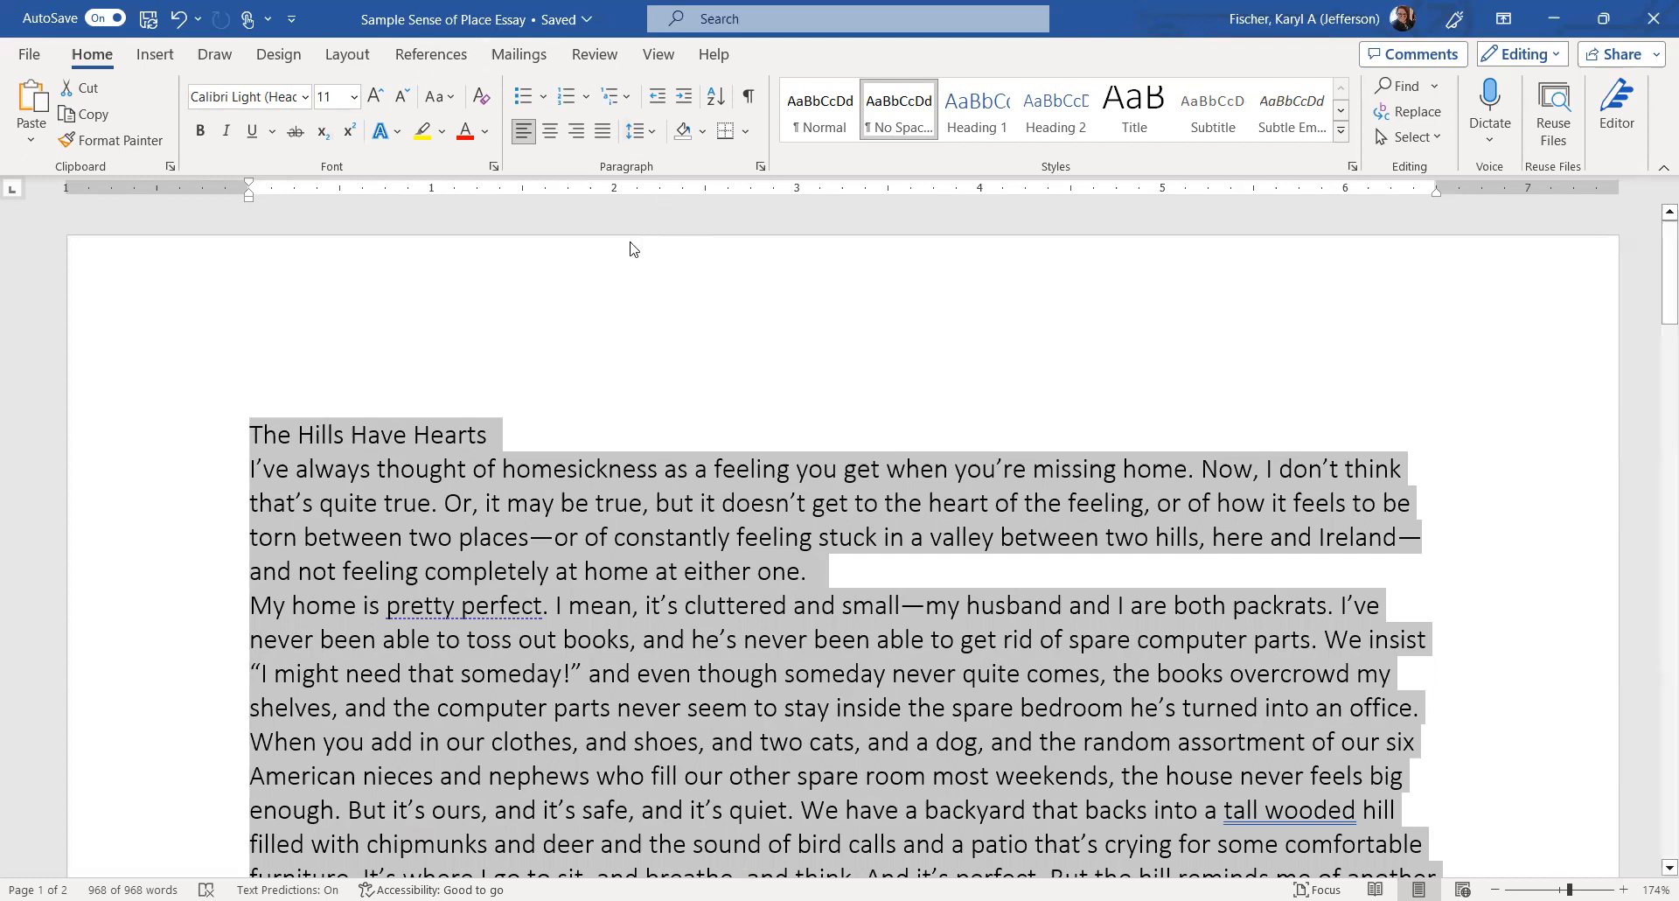
Set the entire essay's font size to 12 pt.
left_click(353, 97)
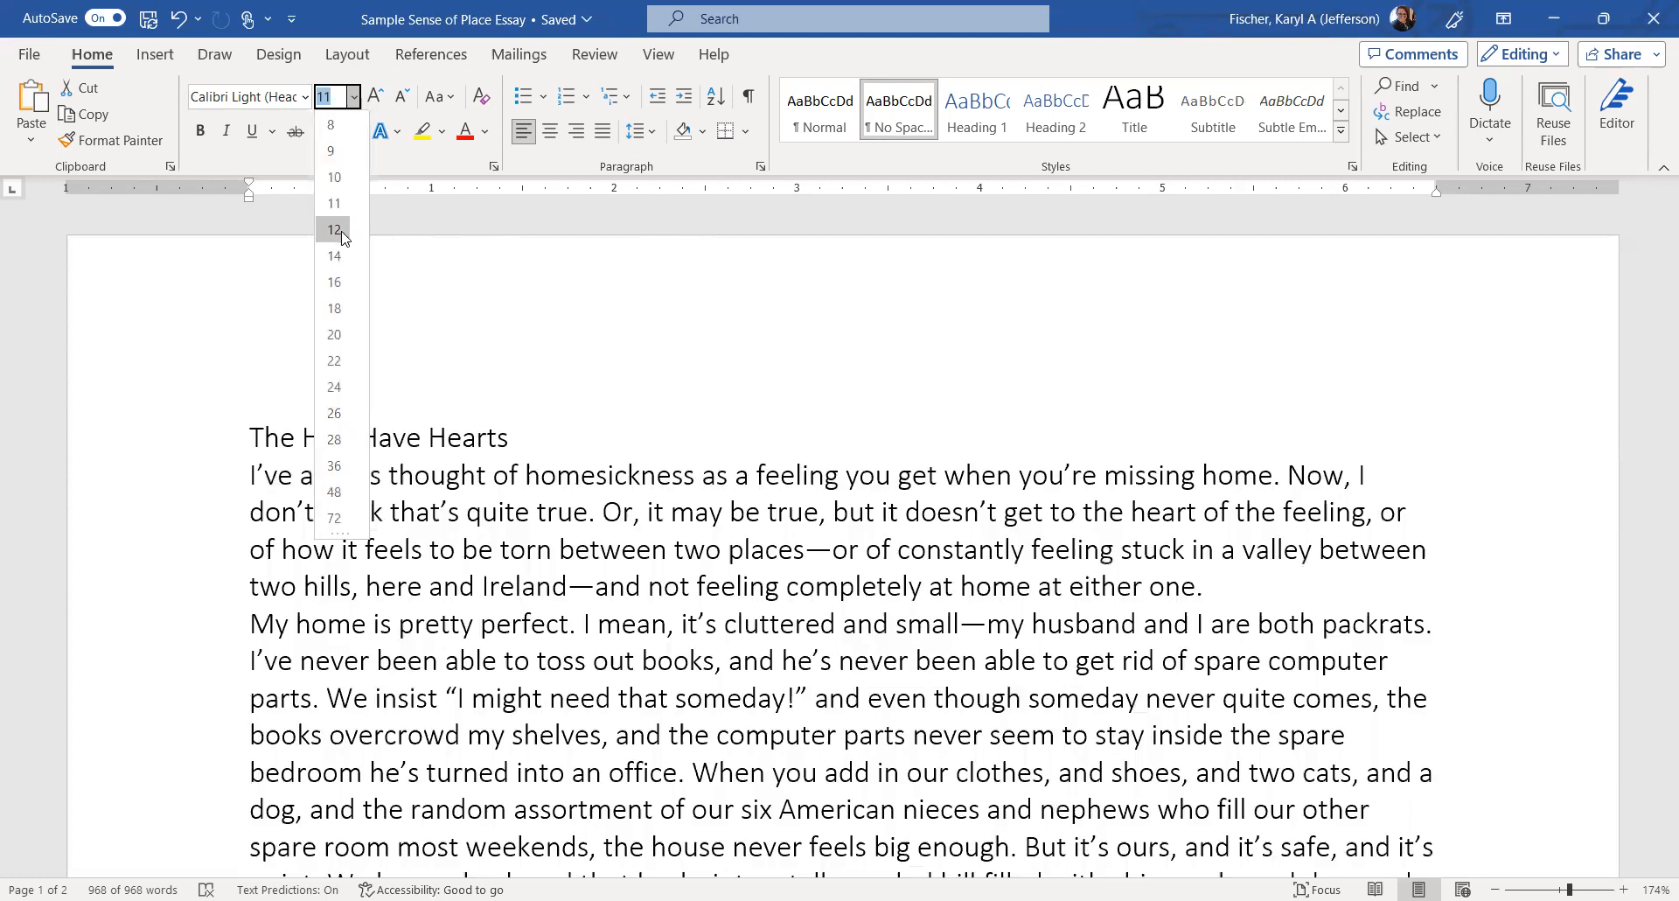
left_click(342, 234)
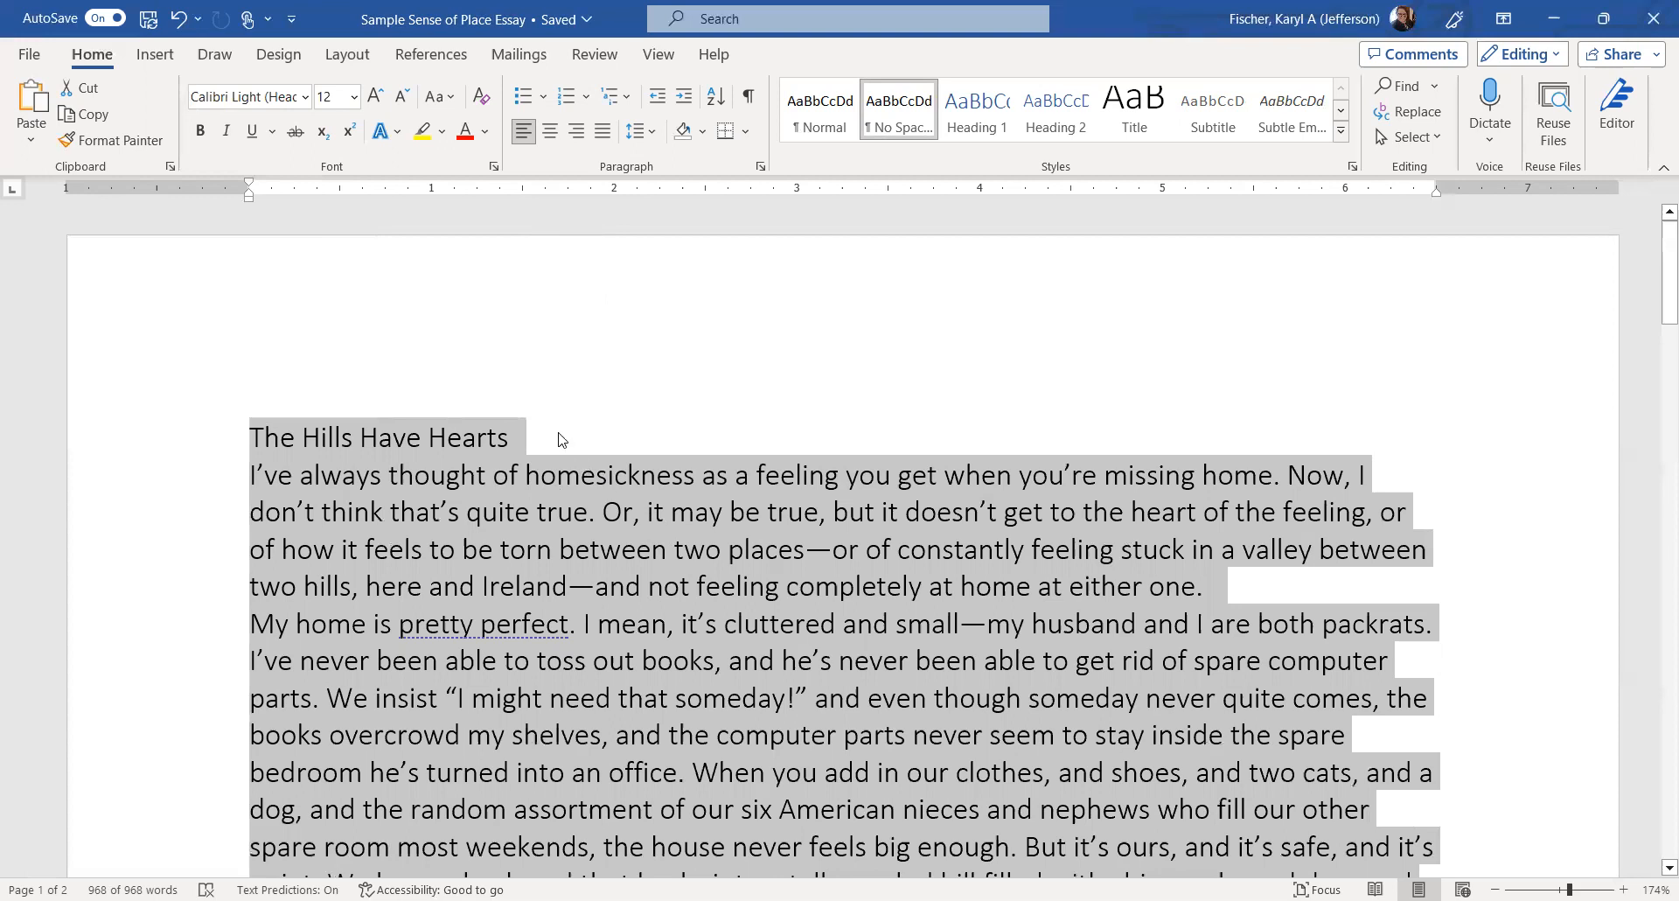
Set the whole essay's line spacing to 2.0.
left_click(604, 443)
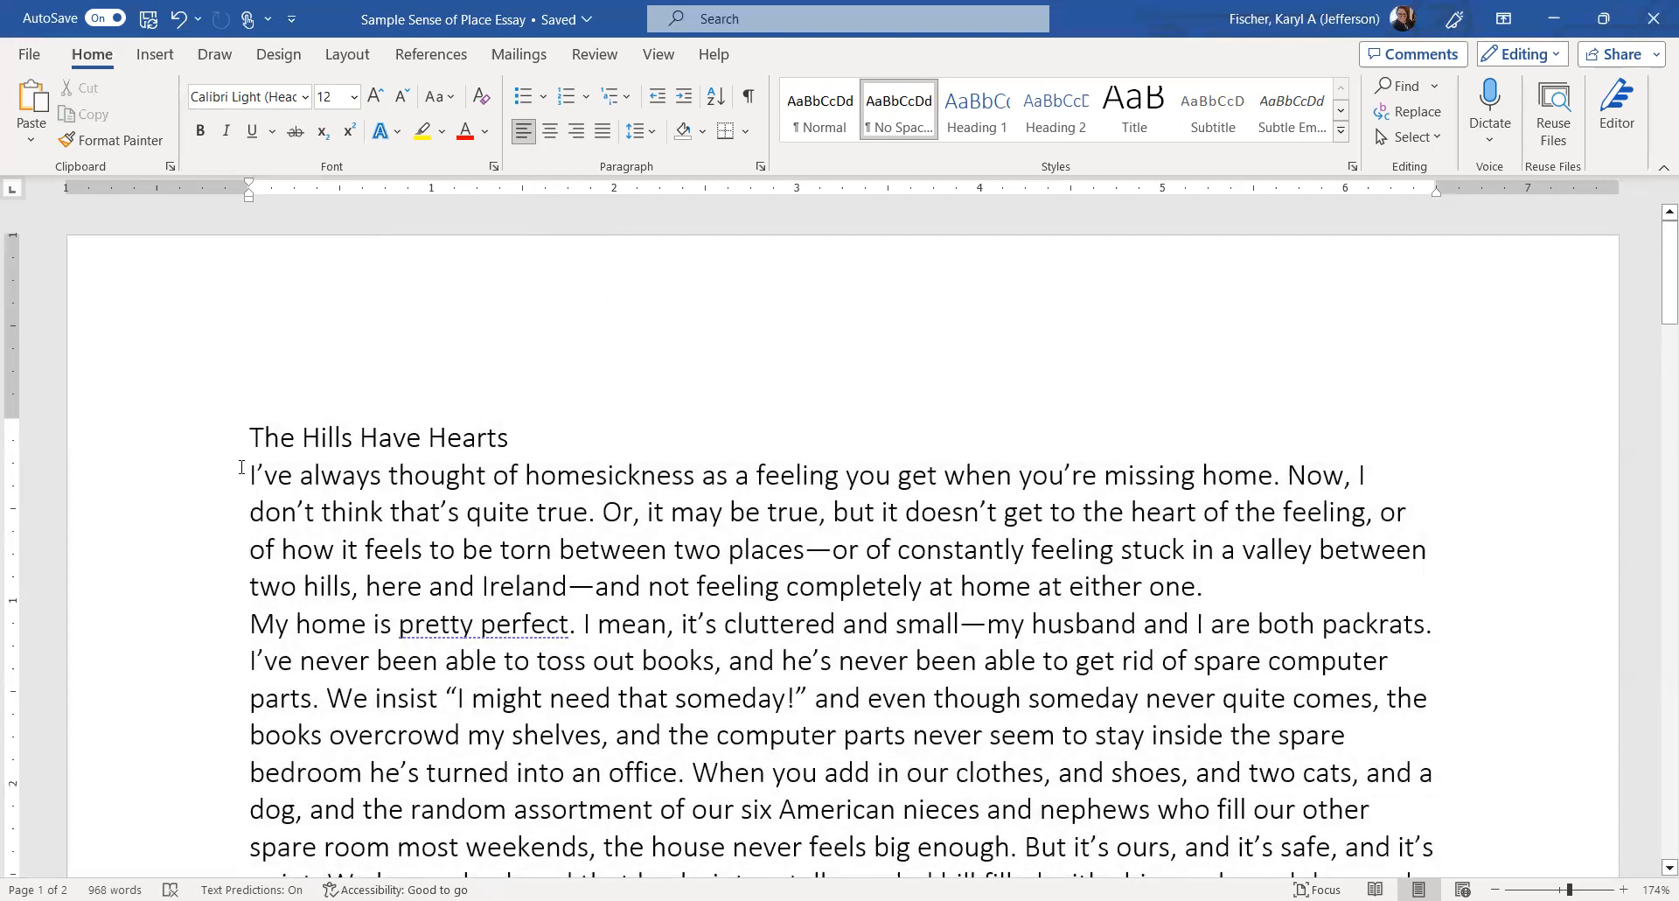
key("ctrl+a")
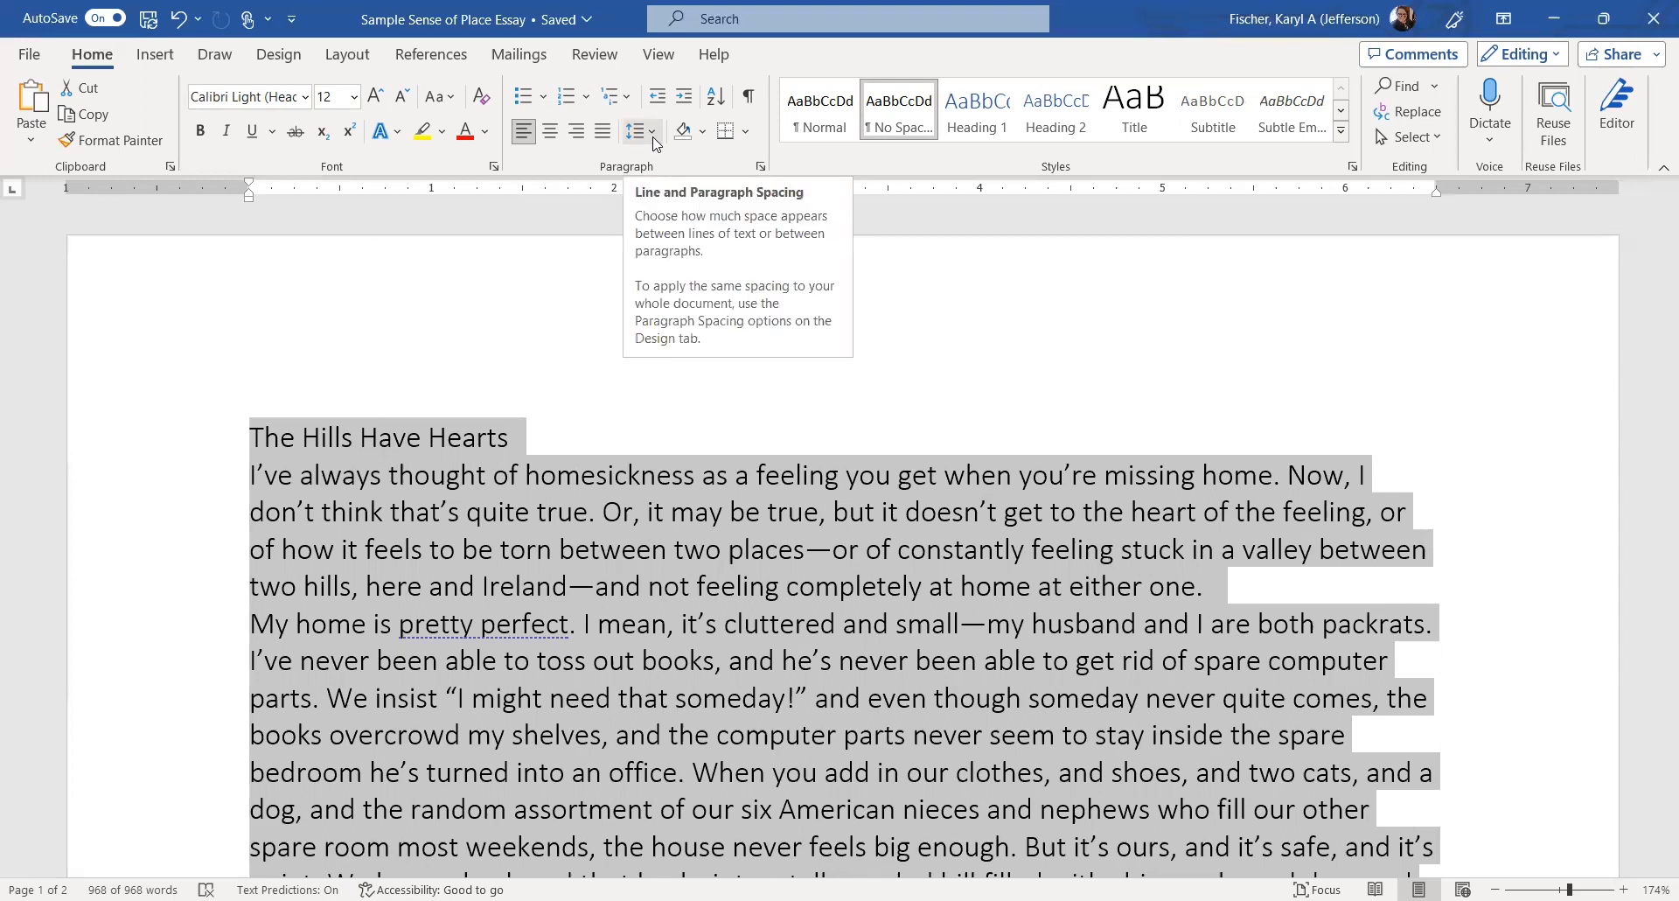
left_click(654, 140)
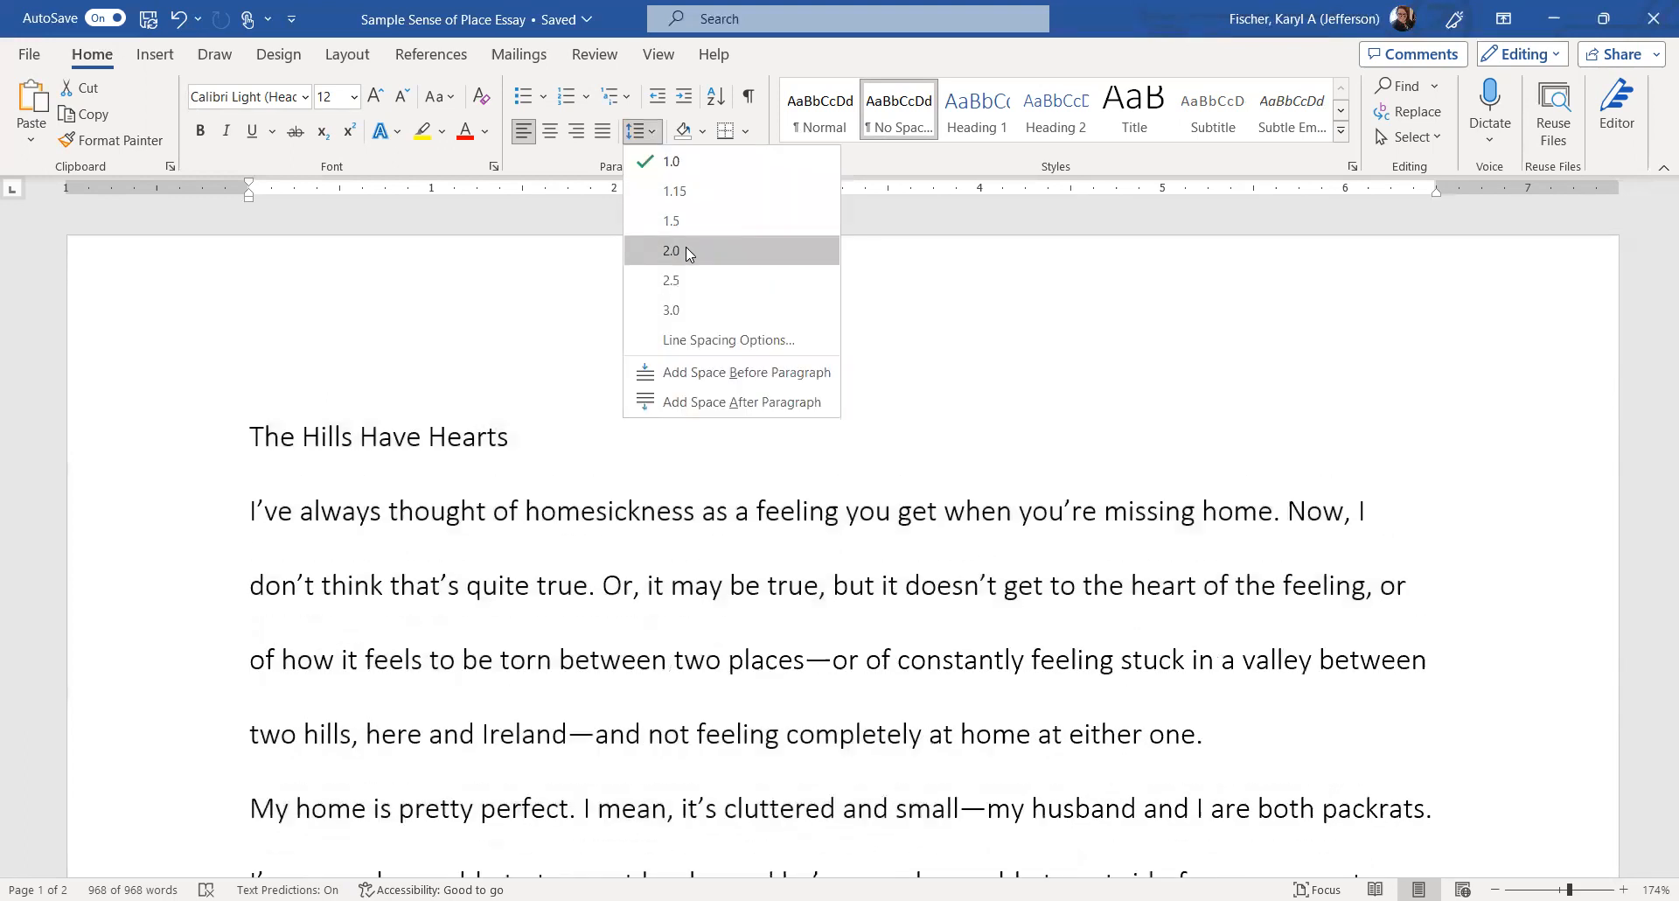
left_click(685, 250)
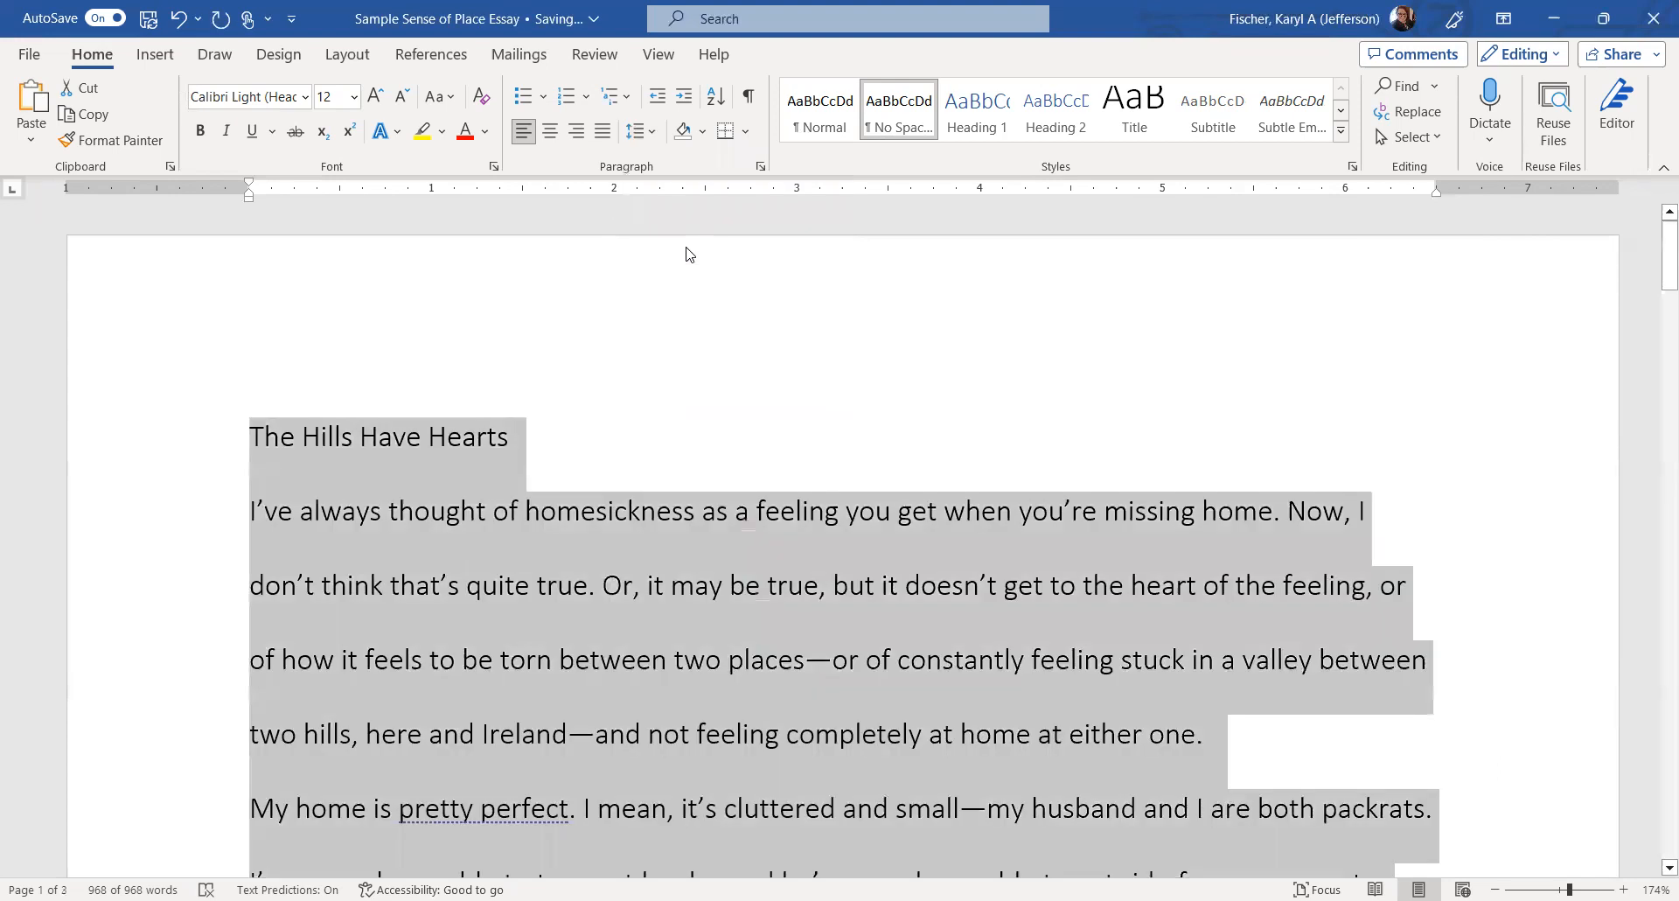
left_click(516, 442)
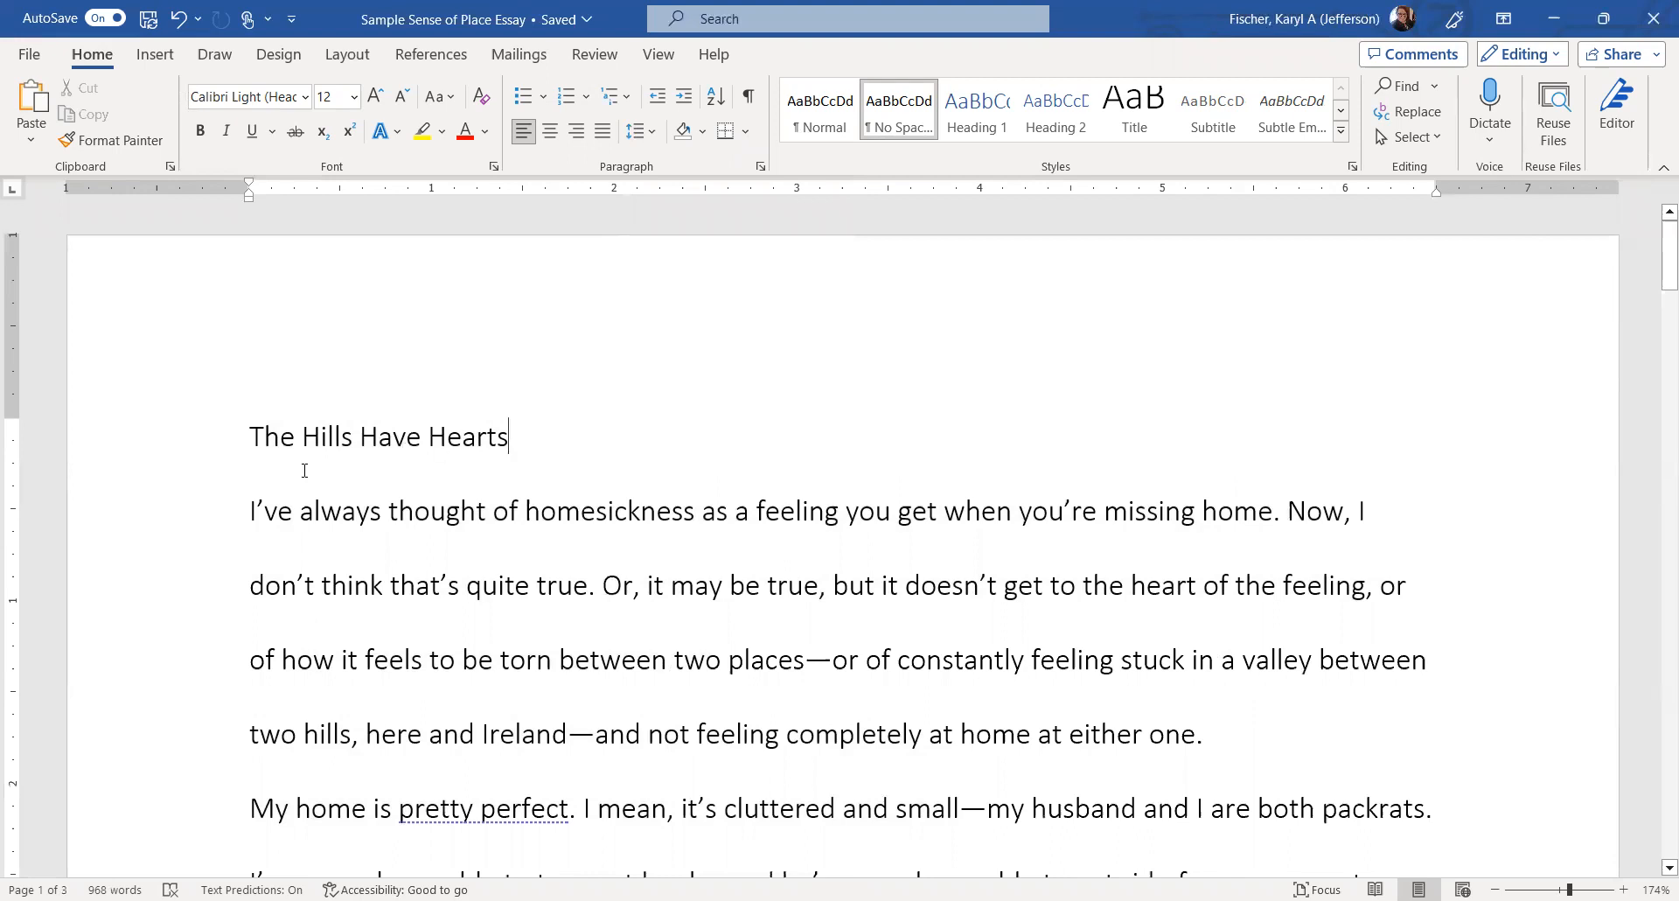
left_click(243, 516)
Indent the first line of the opening paragraph with a Tab.
key("Tab")
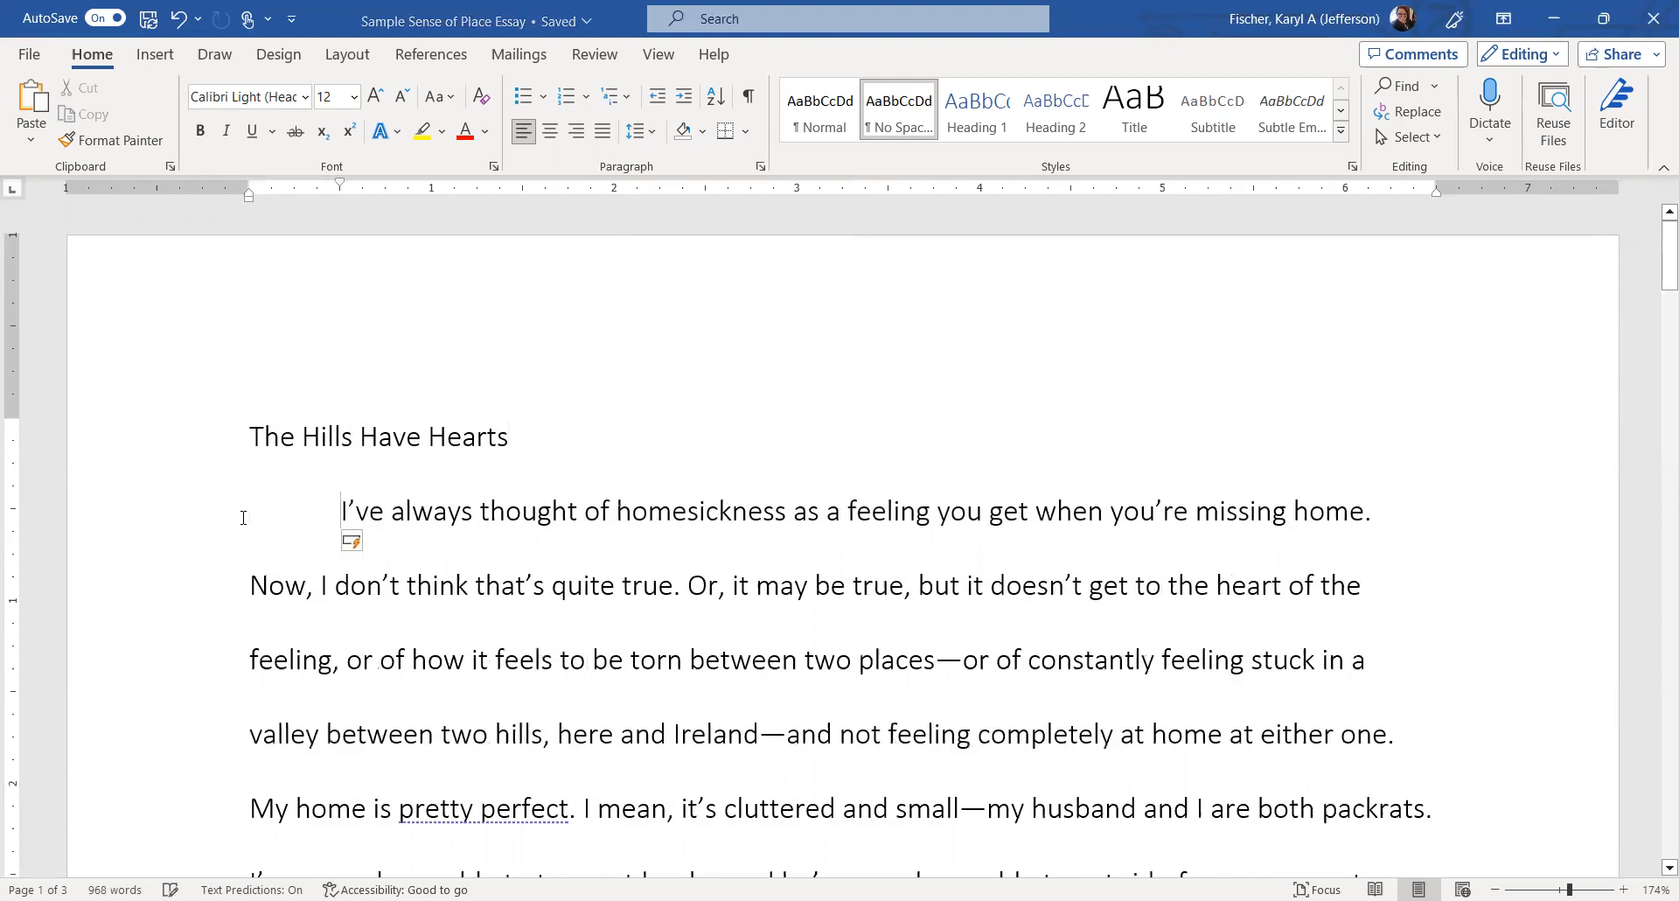
key("ctrl+z")
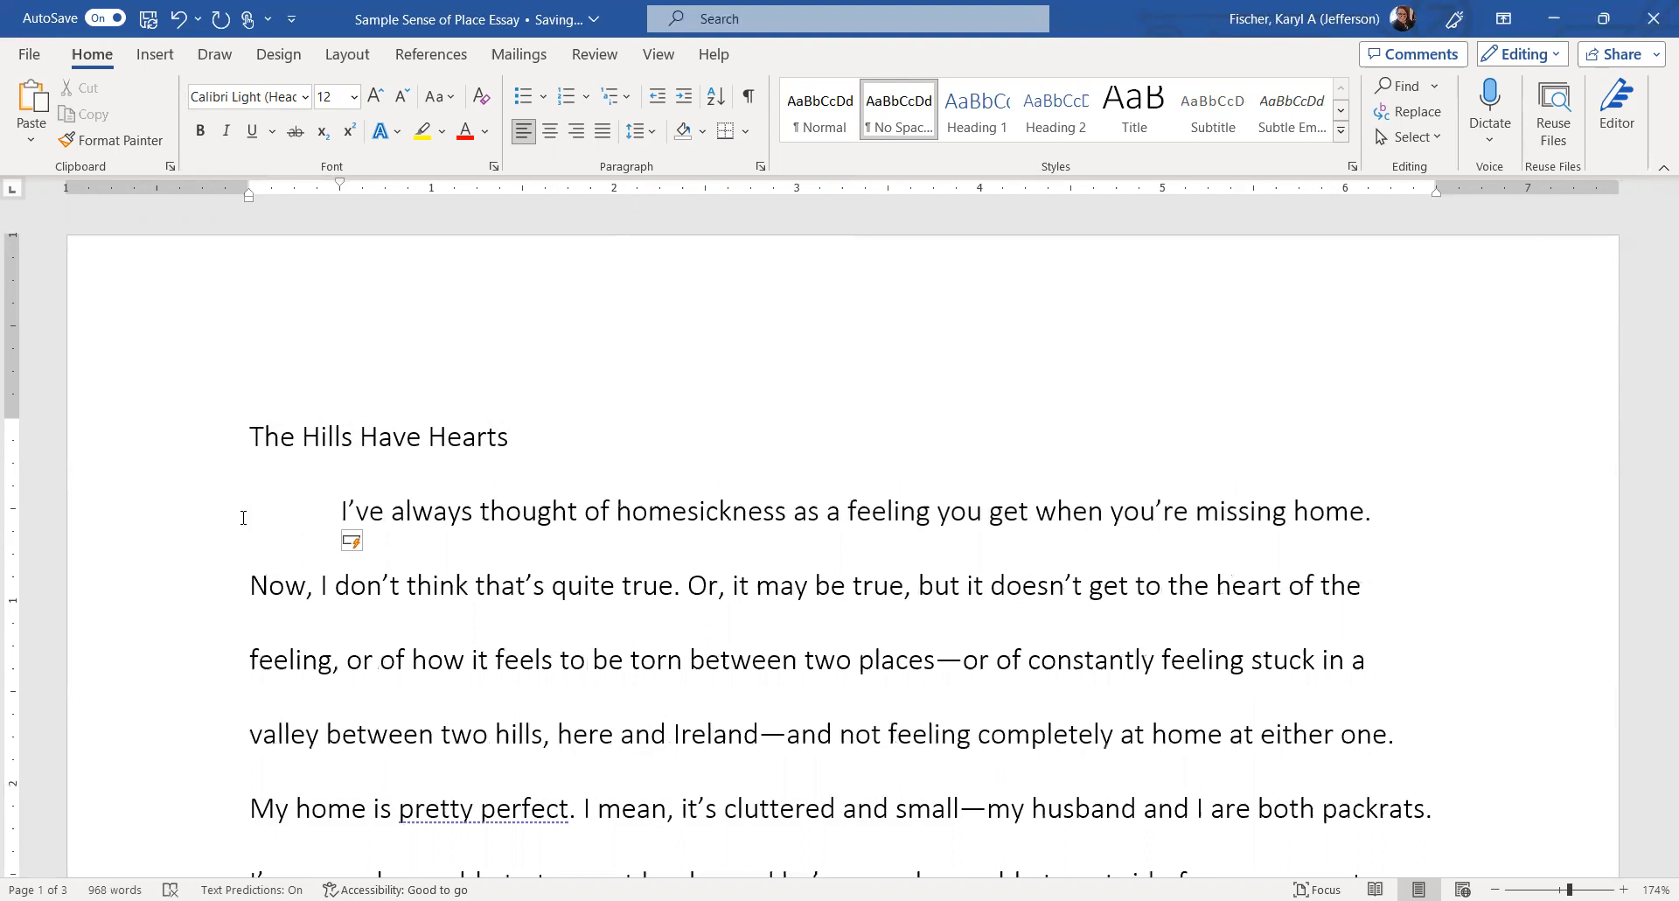
key("Down")
key("Down")
key("Down")
key("Down")
key("Down")
key("Down")
key("Down")
key("Down")
key("Down")
key("Down")
key("Down")
key("Down")
key("Down")
key("Down")
key("Up")
key("Up")
key("Up")
key("Up")
key("Up")
key("Up")
key("Up")
key("Up")
key("Up")
key("Up")
key("Up")
key("Up")
key("Up")
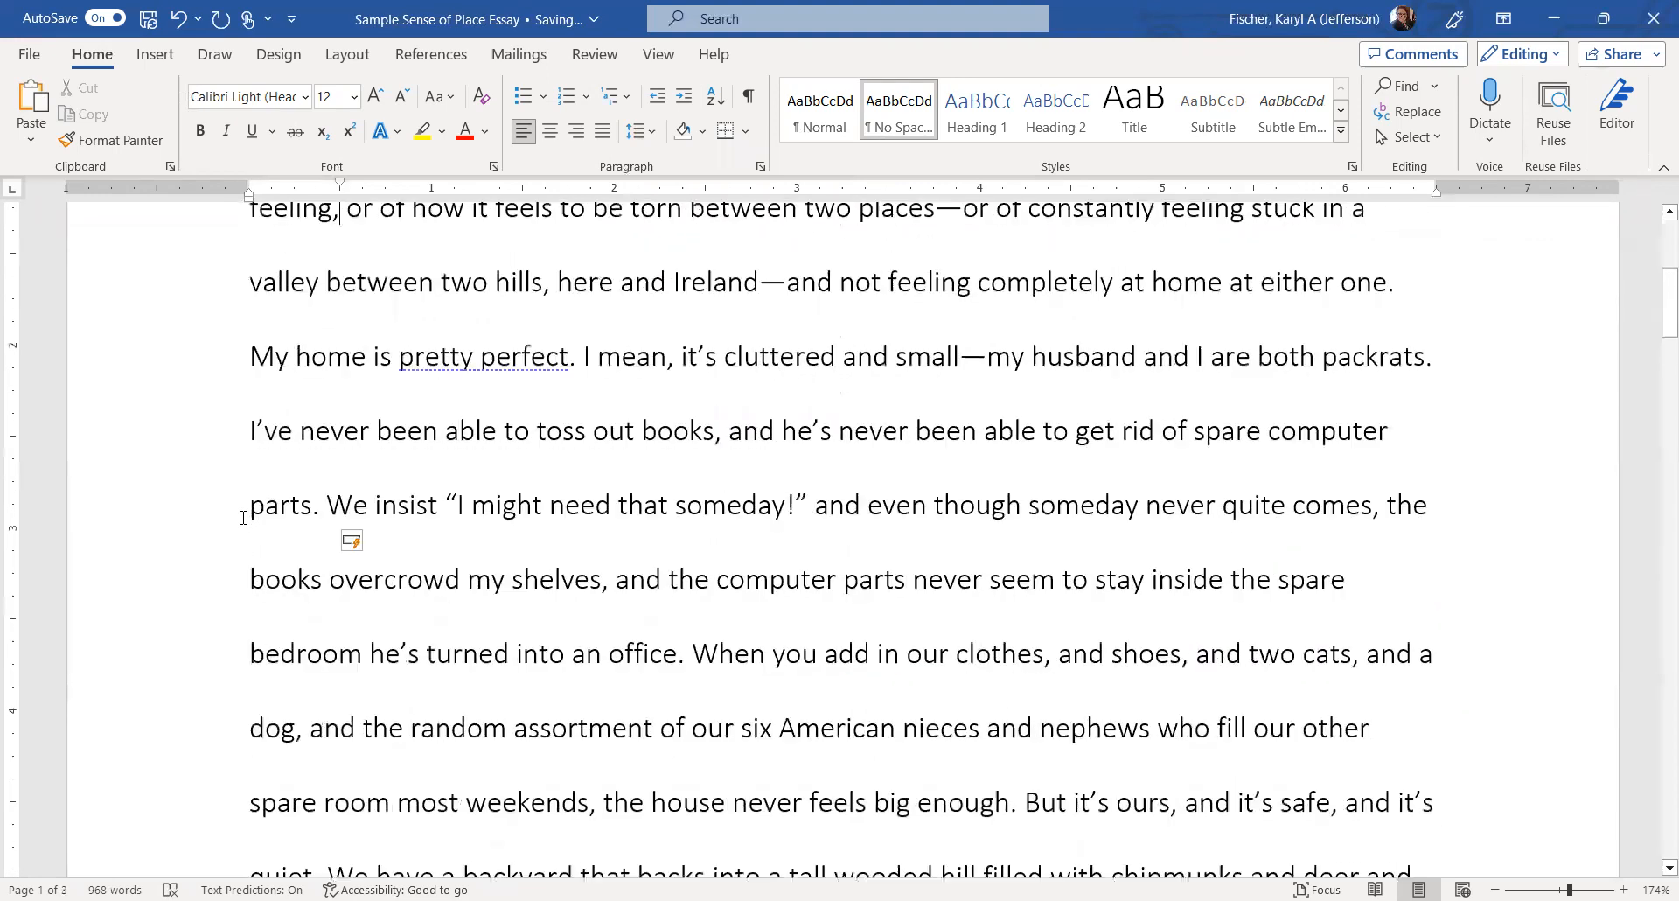
Give the 'I live less than fifty miles' paragraph a first-line indent, undoing a stray whole-paragraph indent.
key("Down")
key("Down")
key("Down")
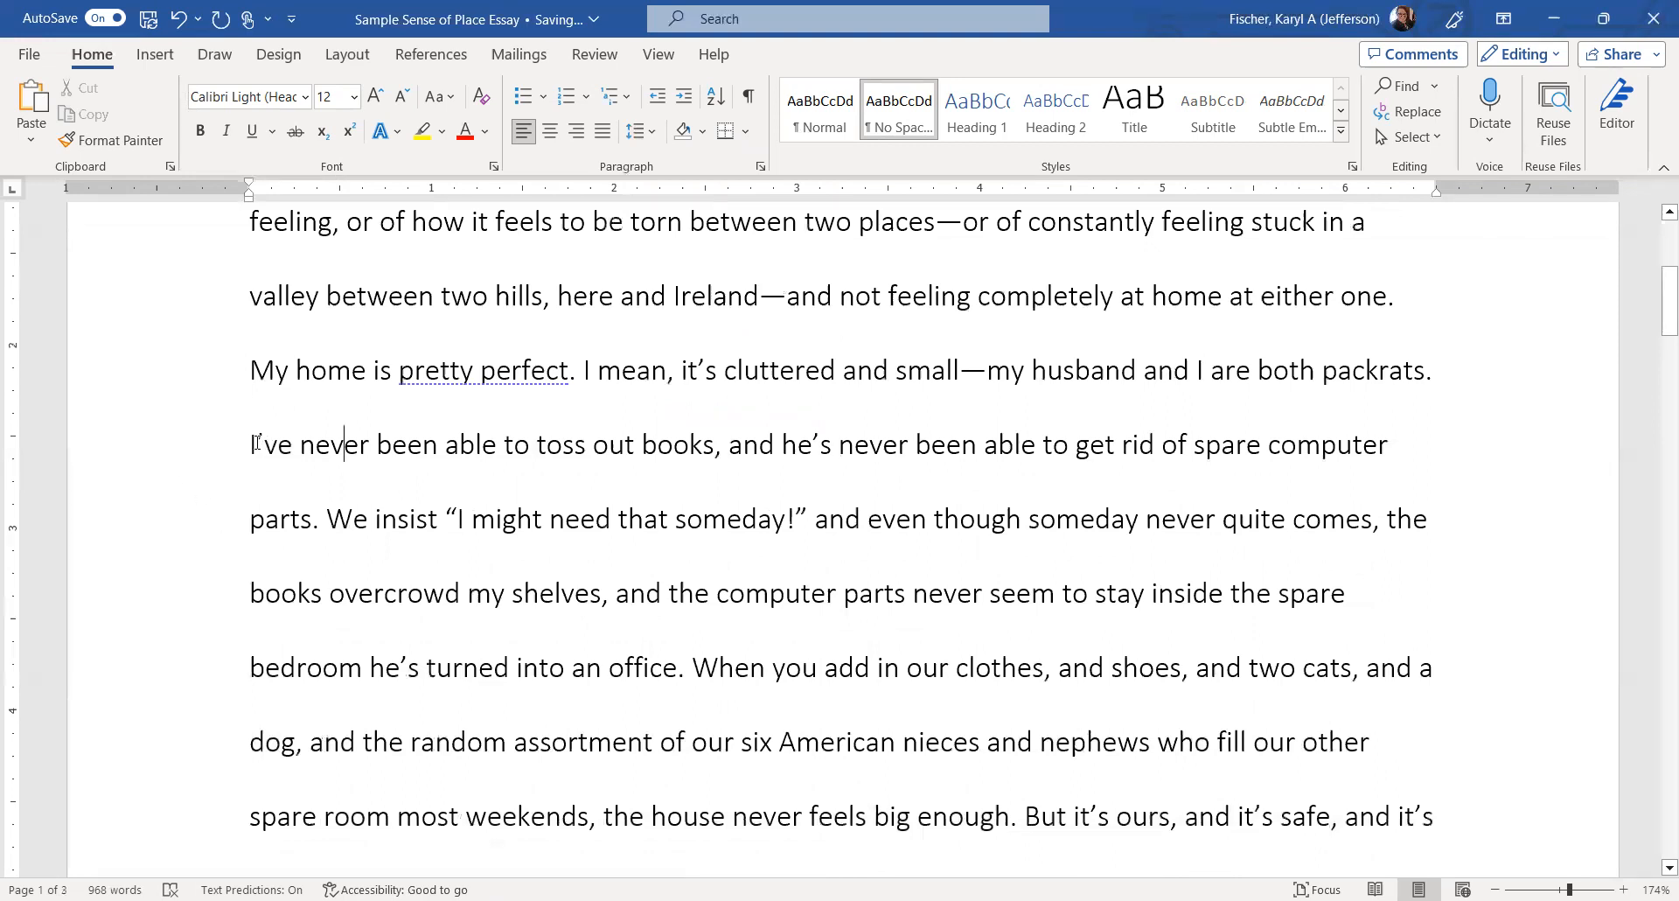
key("Tab")
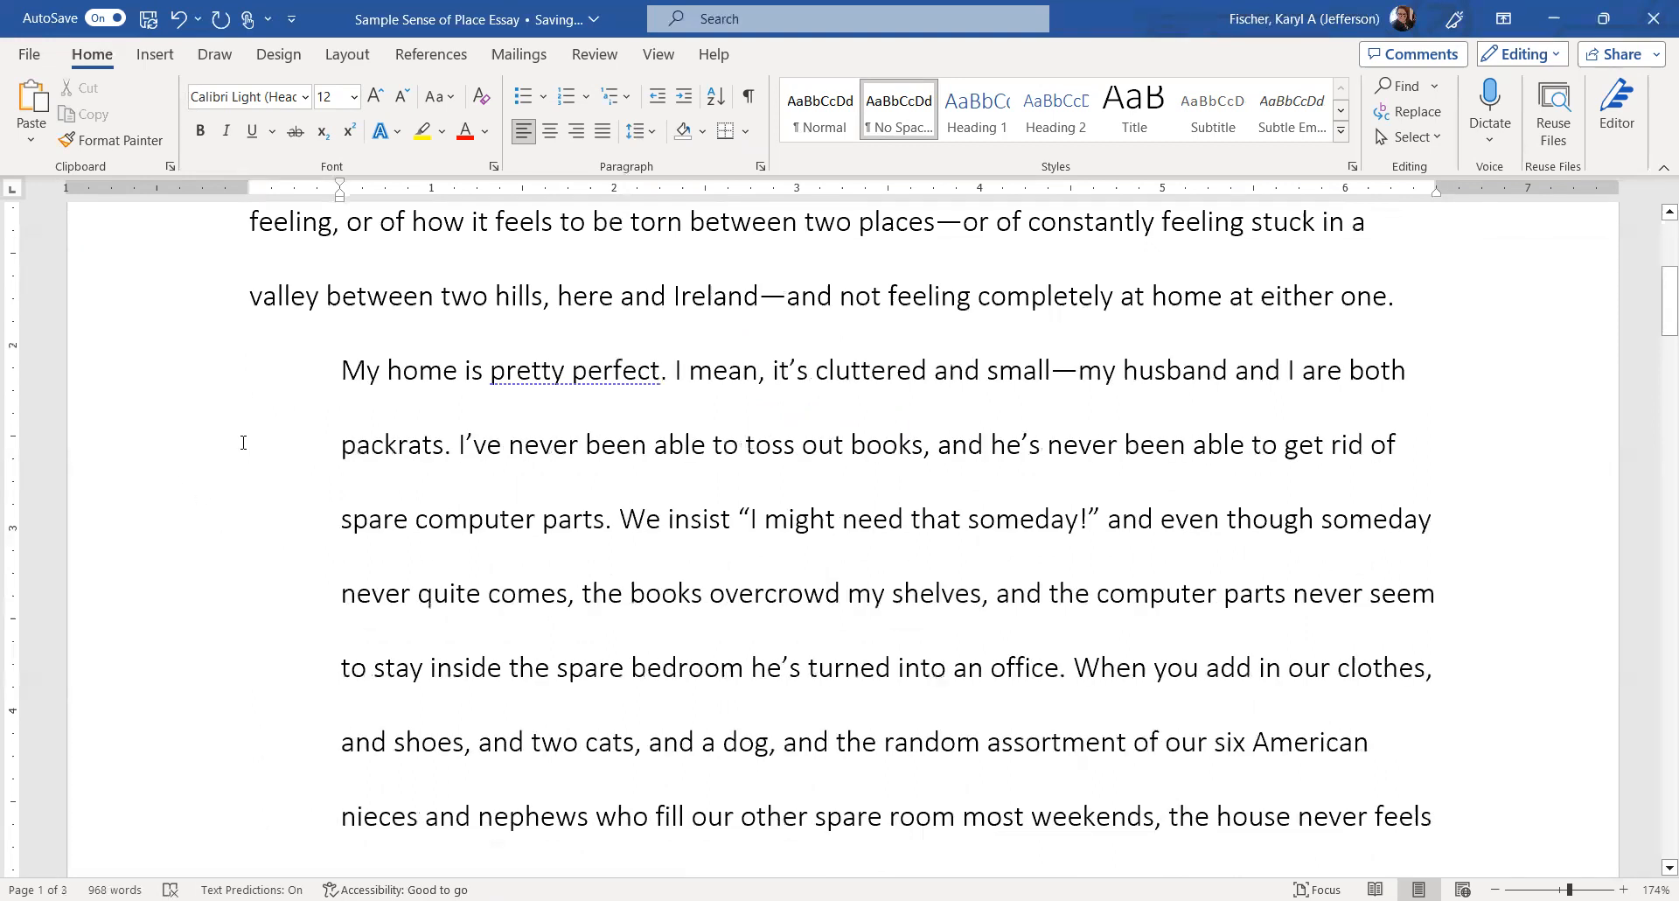
left_click(177, 19)
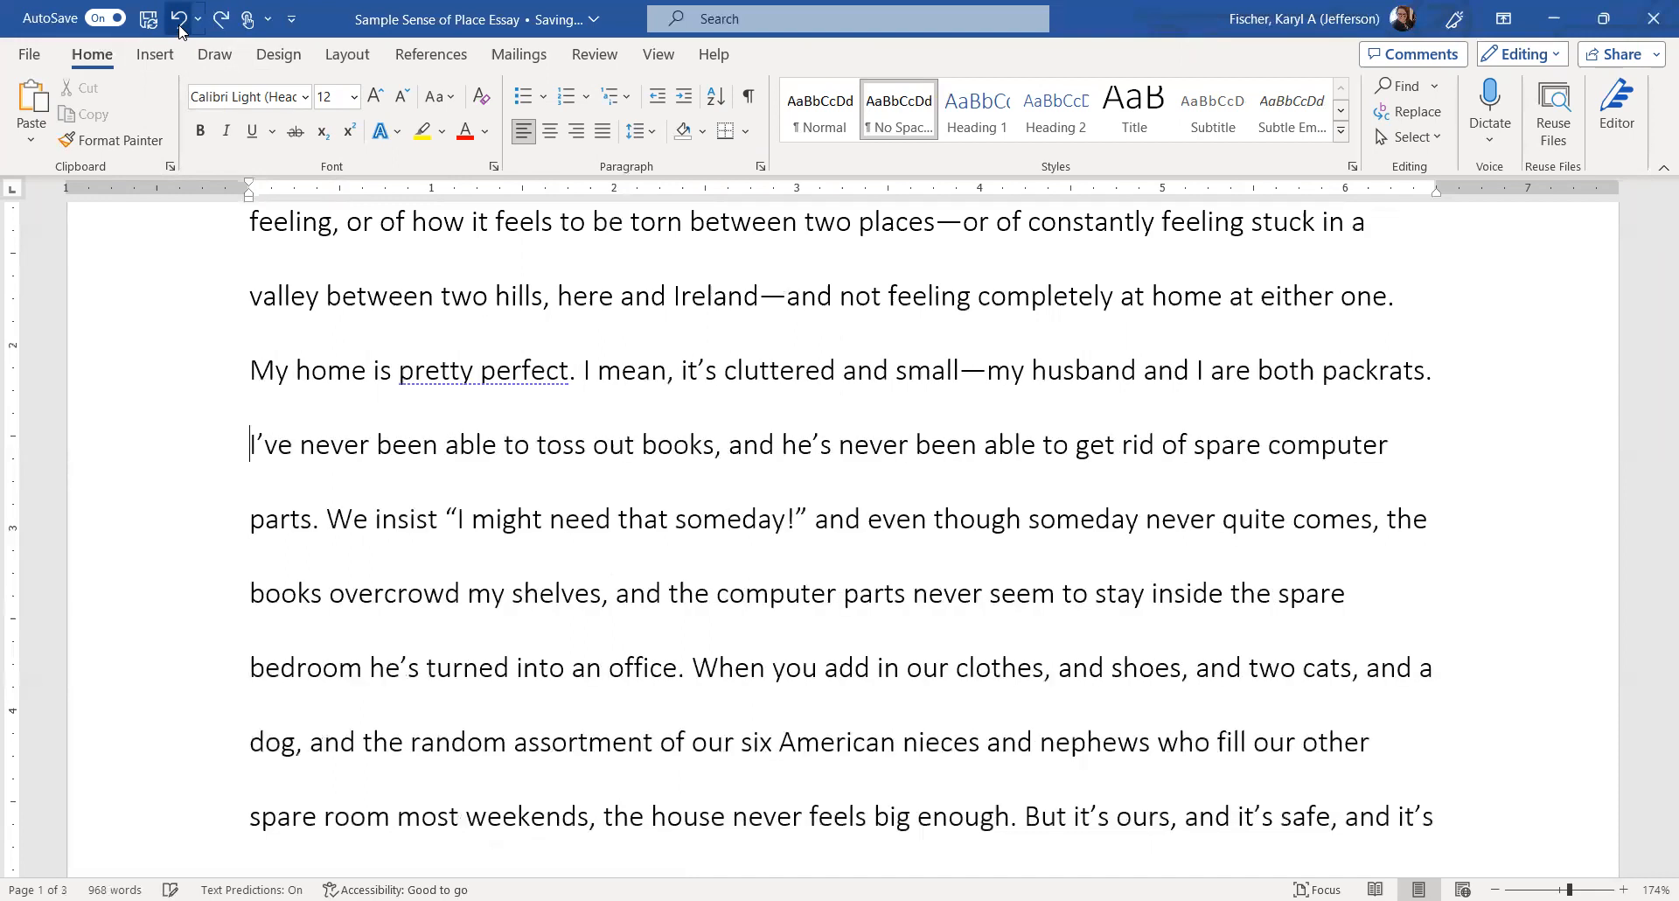
left_click(270, 668)
key("Down")
key("Down")
key("Down")
key("Down")
key("Down")
key("Down")
key("Down")
key("Down")
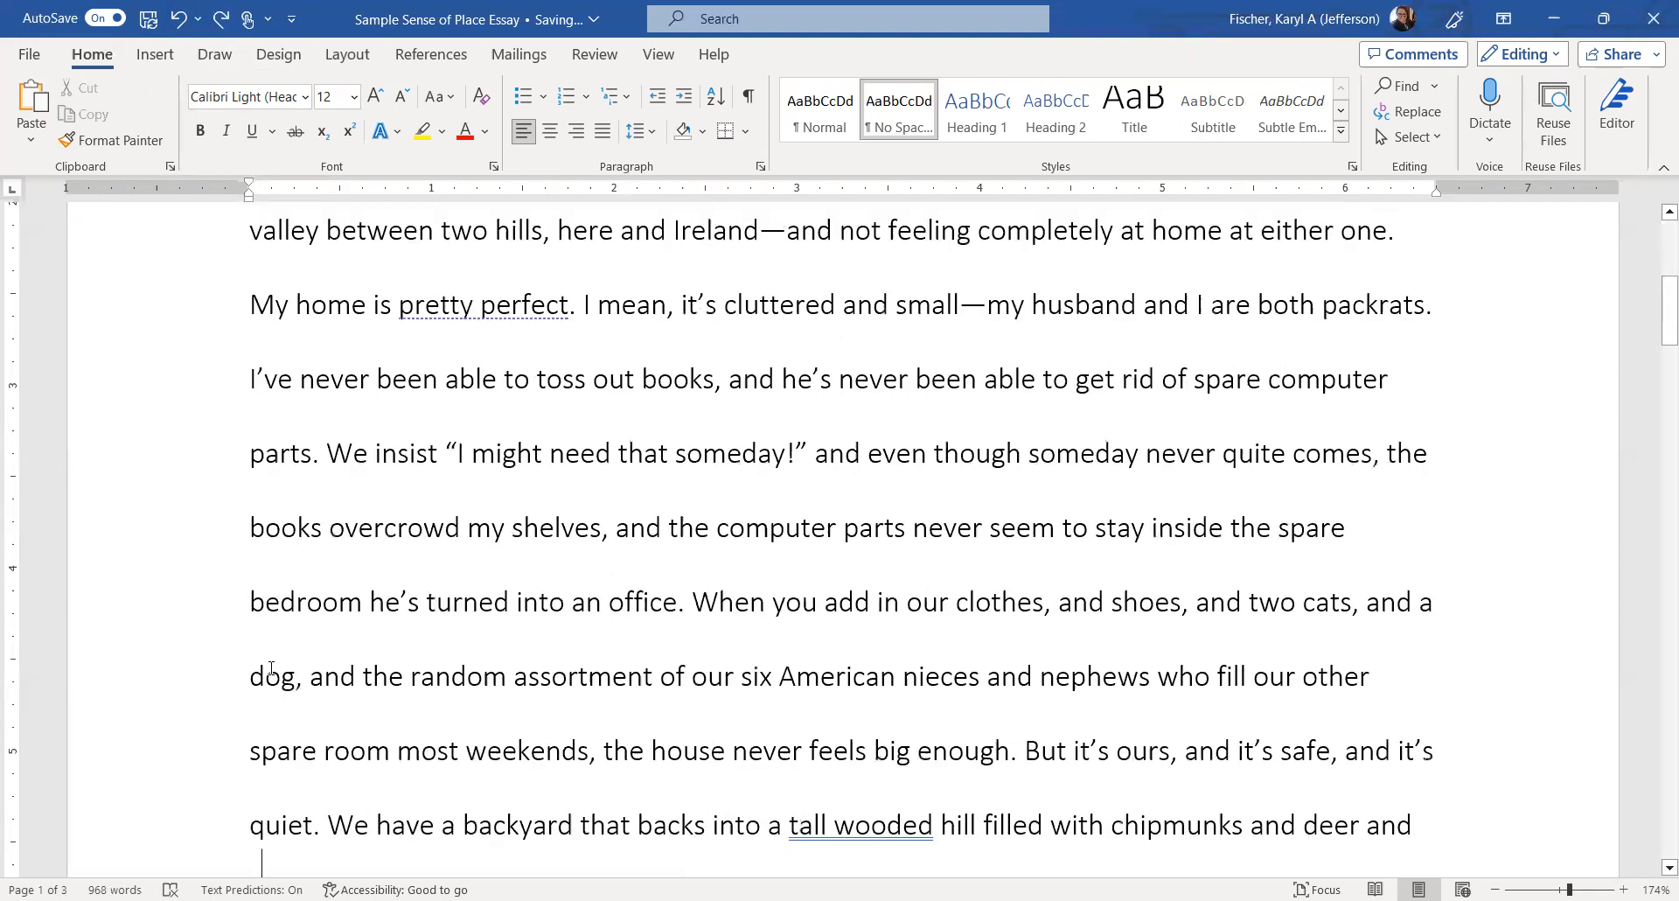
key("Down")
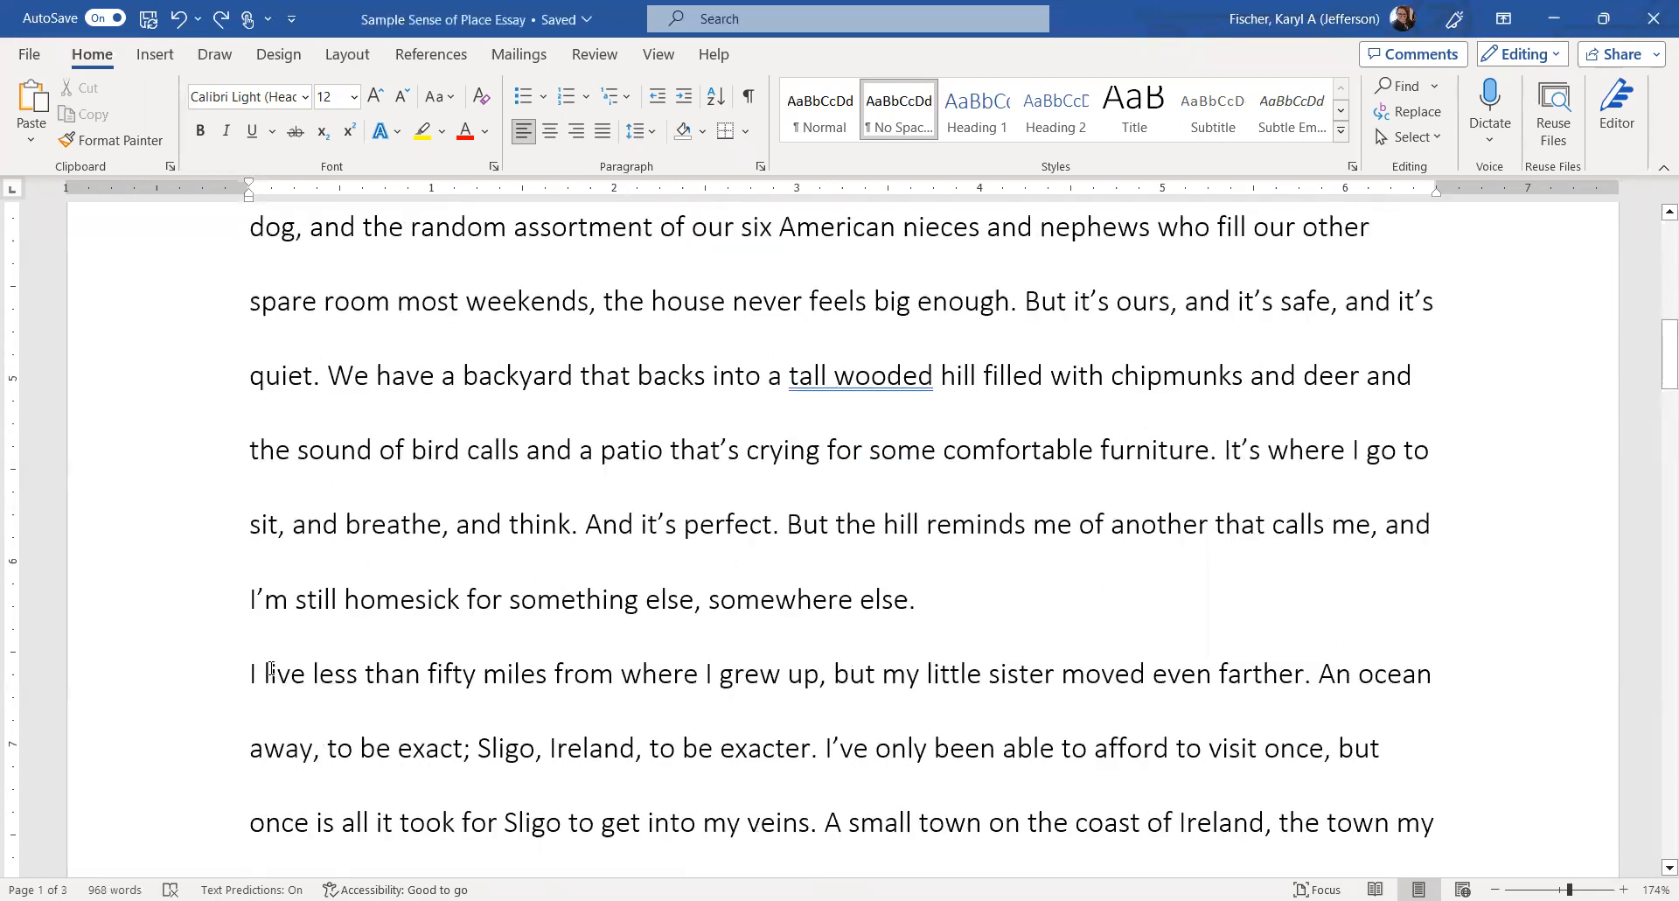
key("Left")
key("Left")
key("Tab")
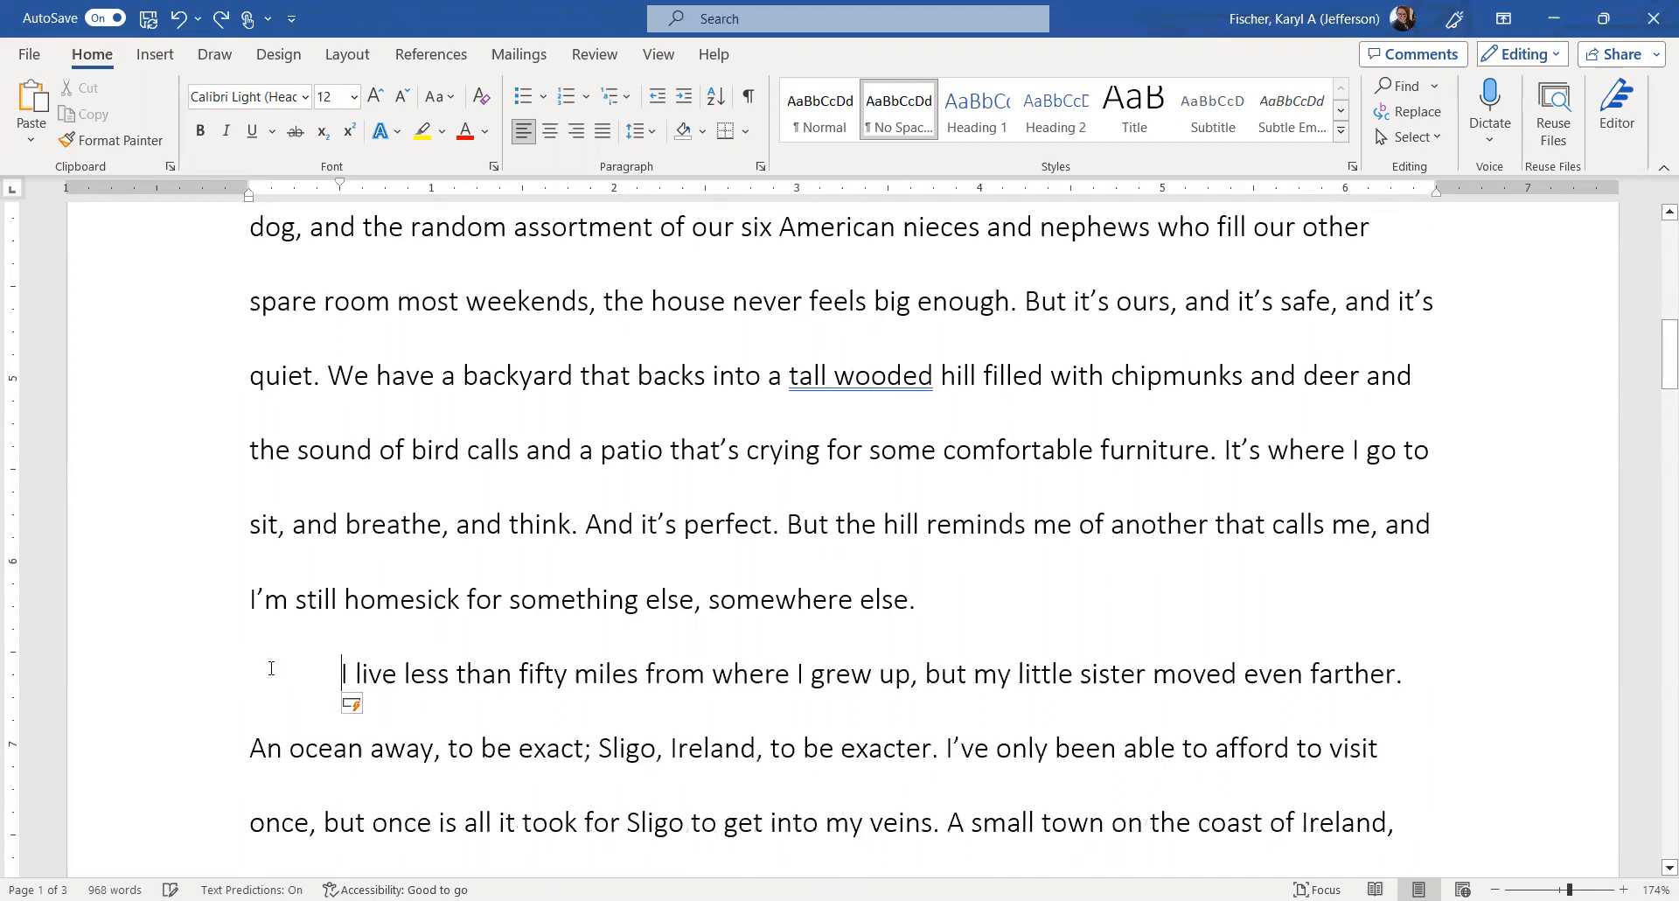
scroll(271, 668, "up", 3)
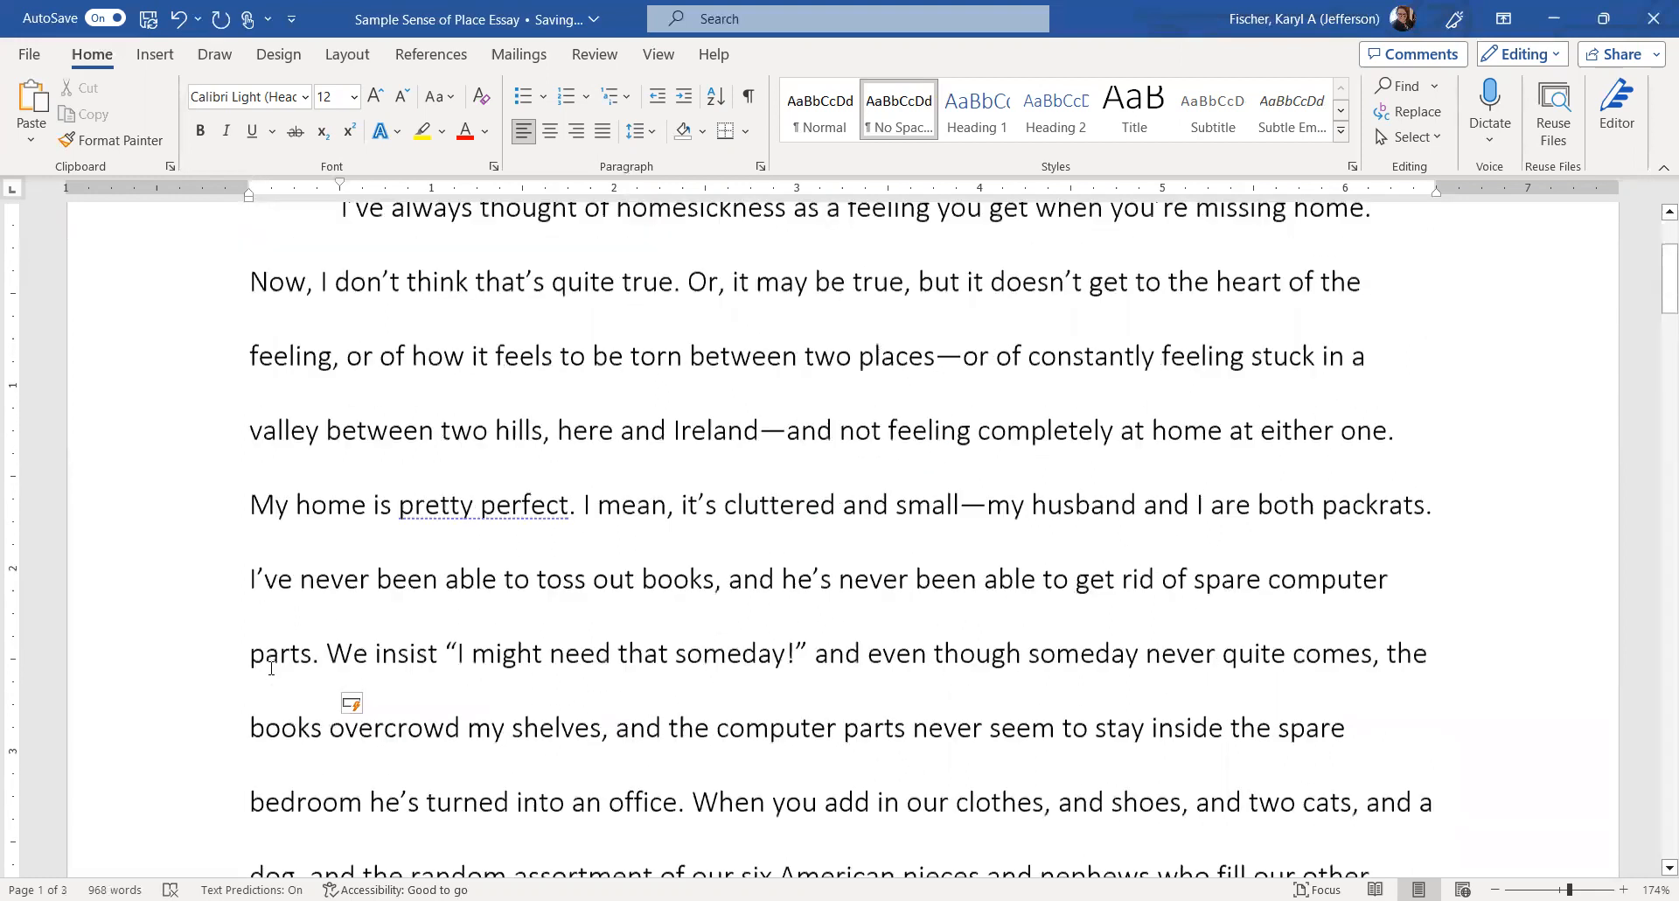
scroll(271, 668, "up", 1)
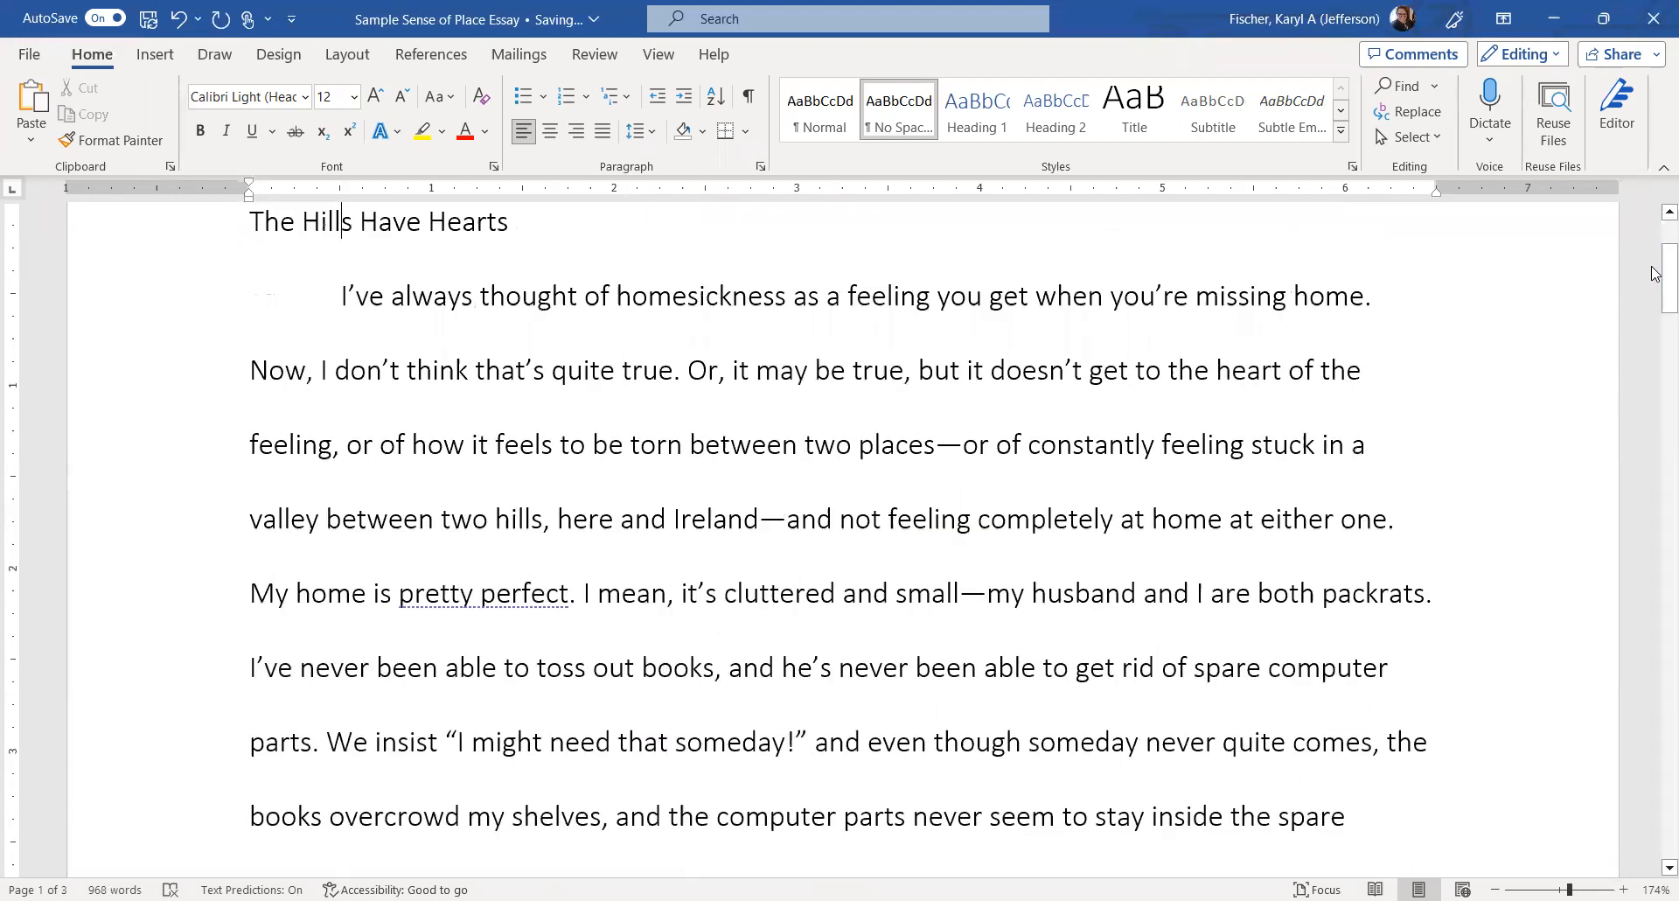
Center the title 'The Hills Have Hearts' and add a left-aligned empty line above it.
left_click_drag(1655, 246, 1655, 248)
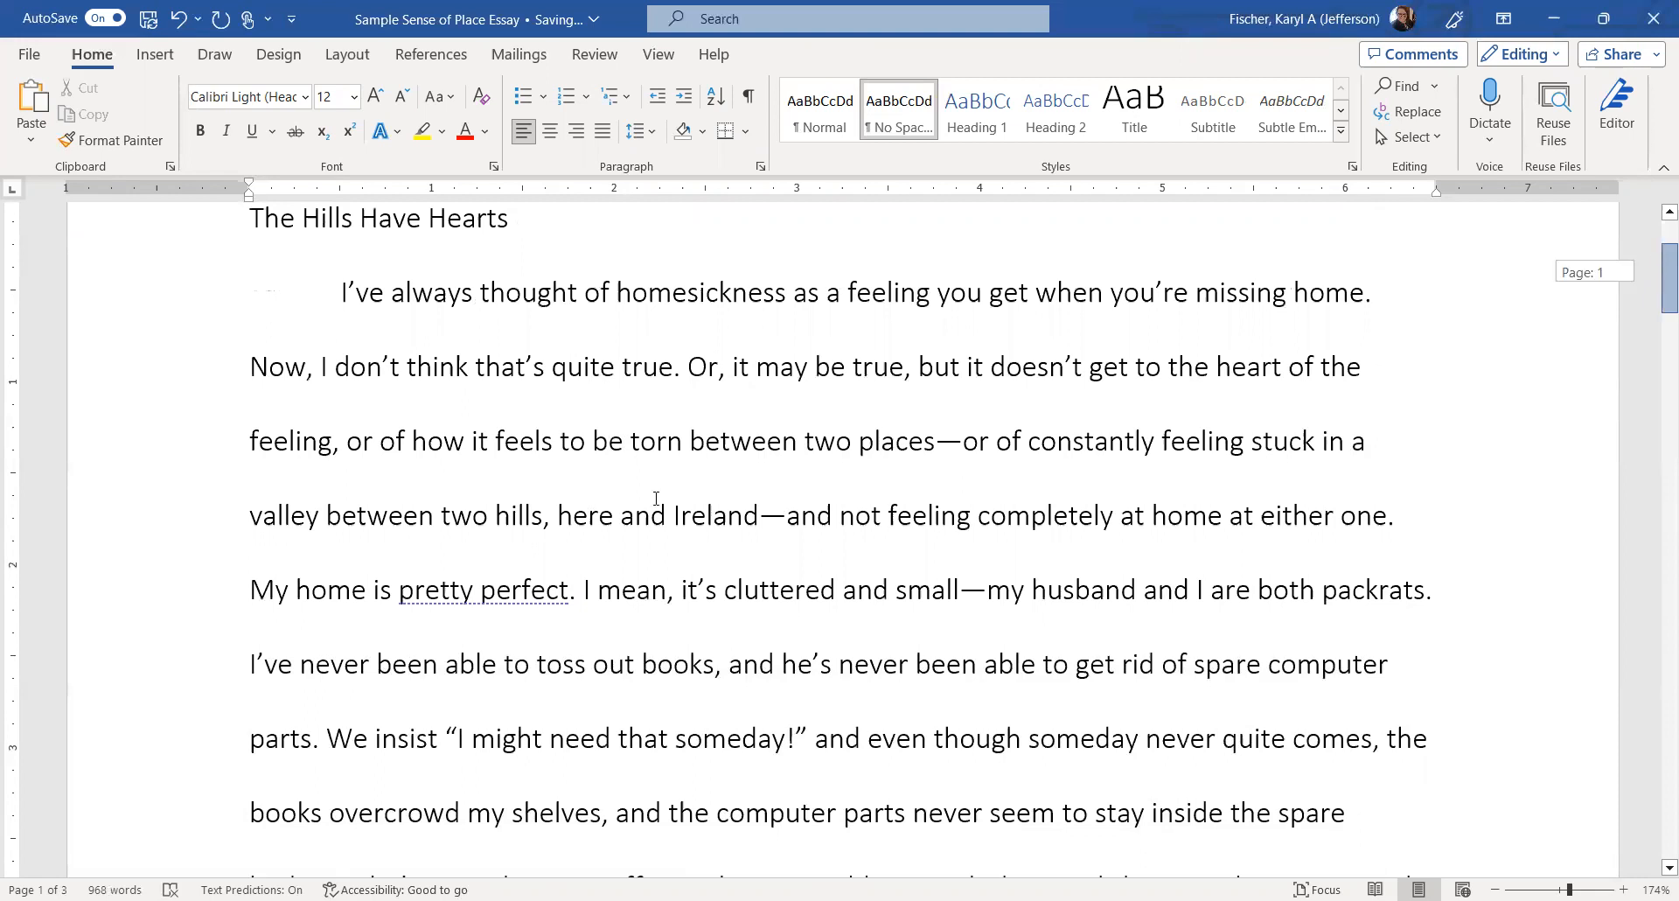
scroll(656, 499, "up", 1)
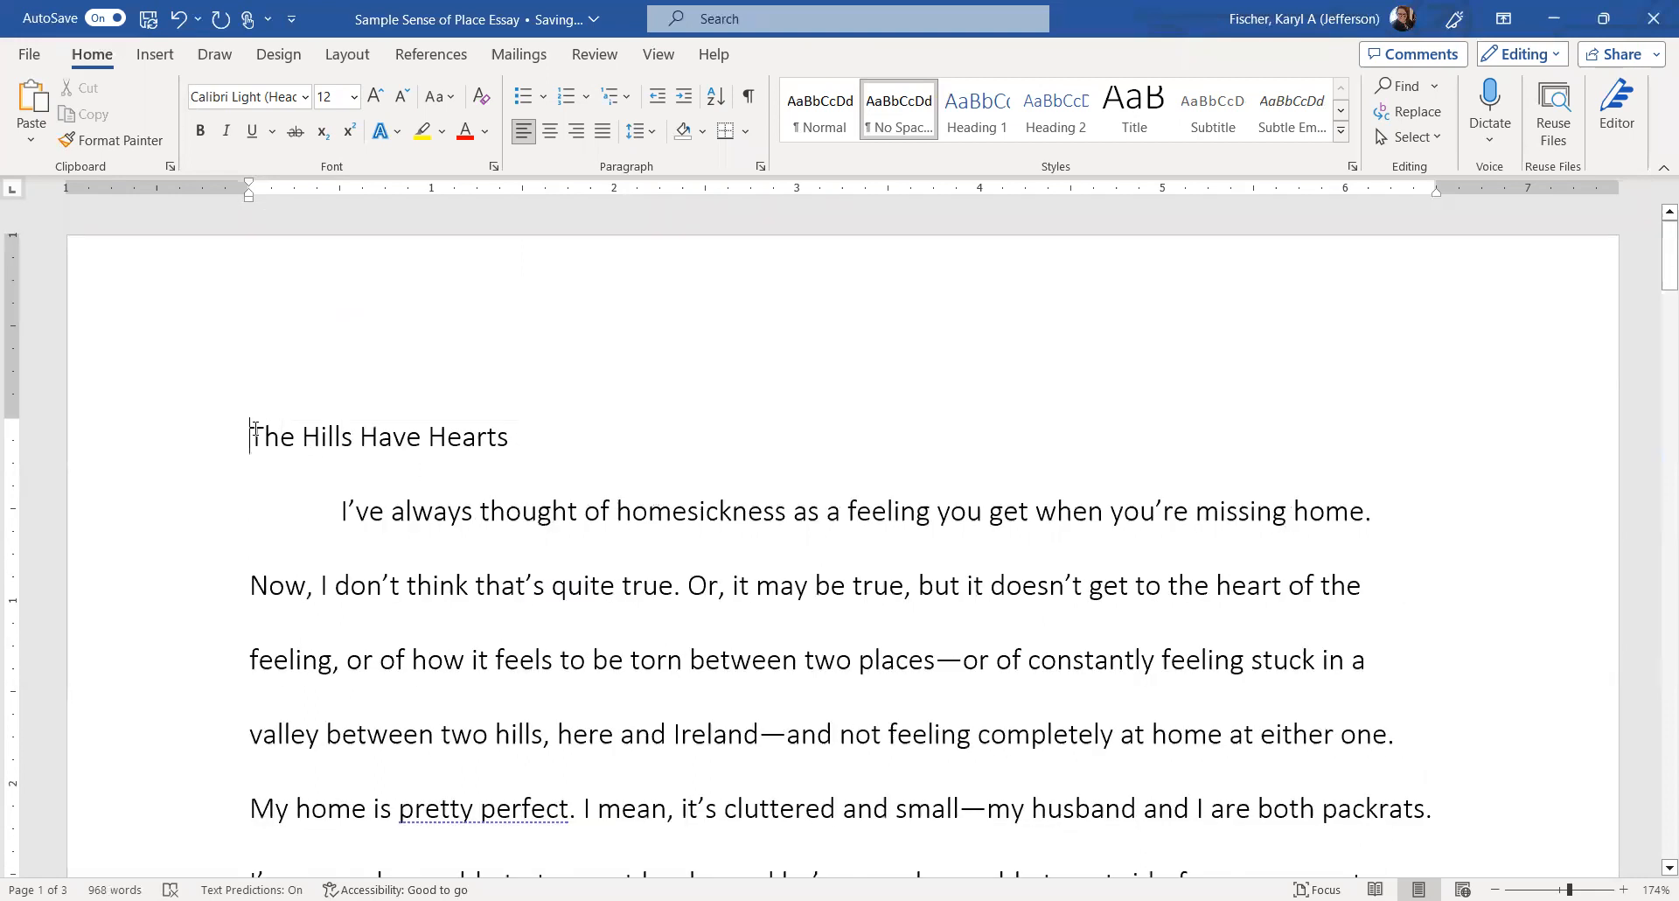
left_click(255, 428)
left_click(550, 130)
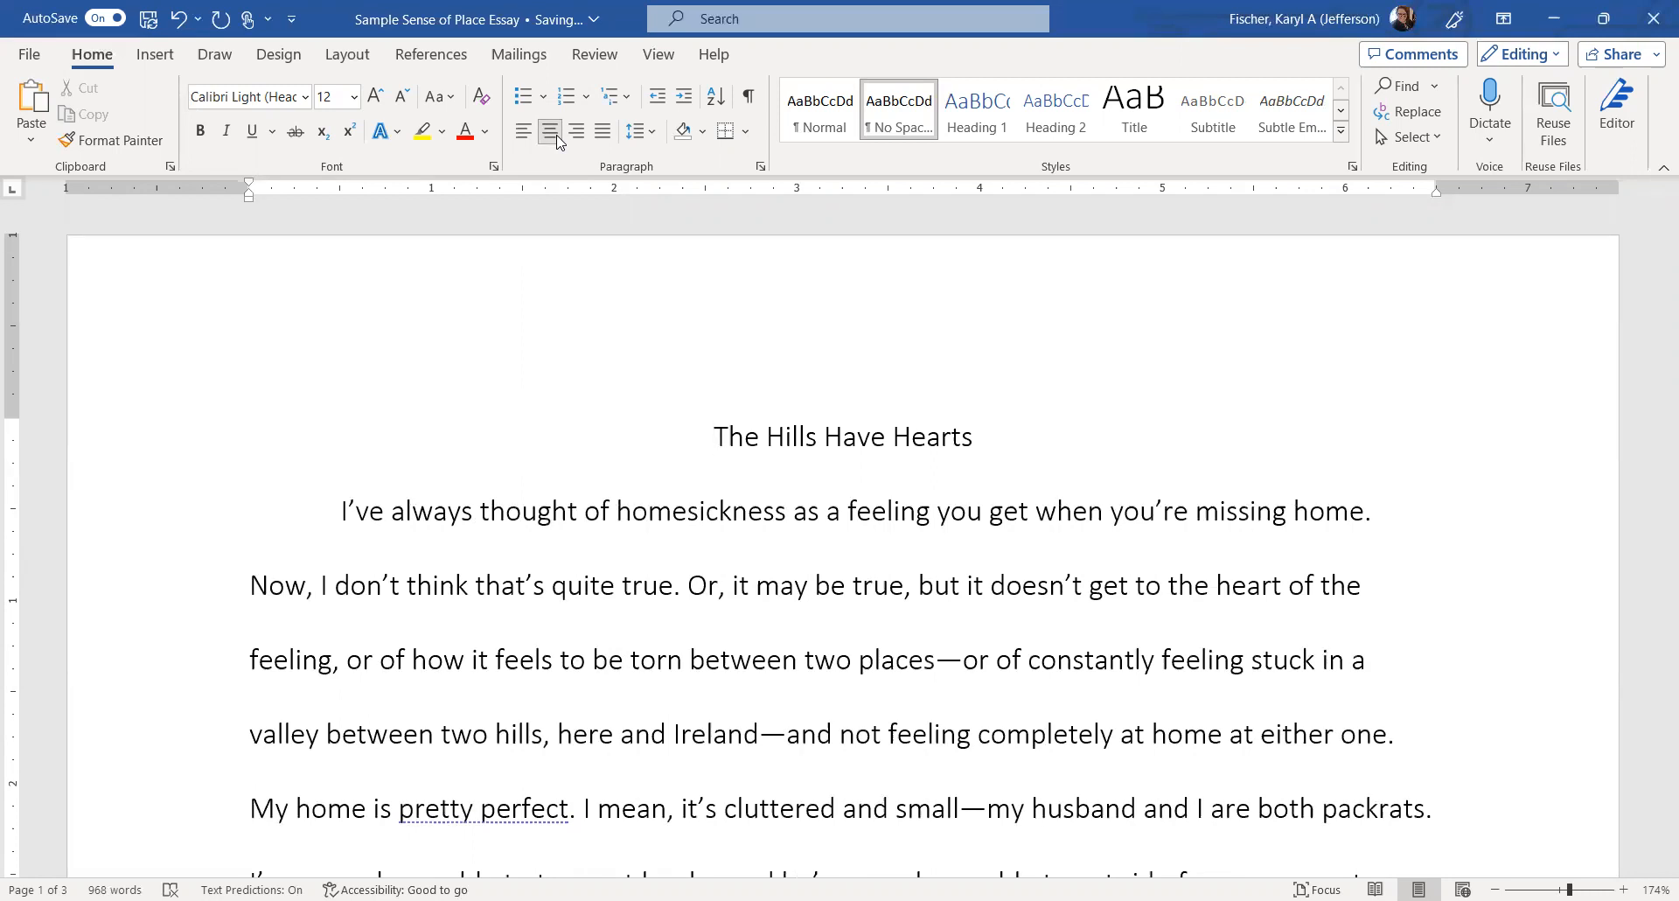
key("Return")
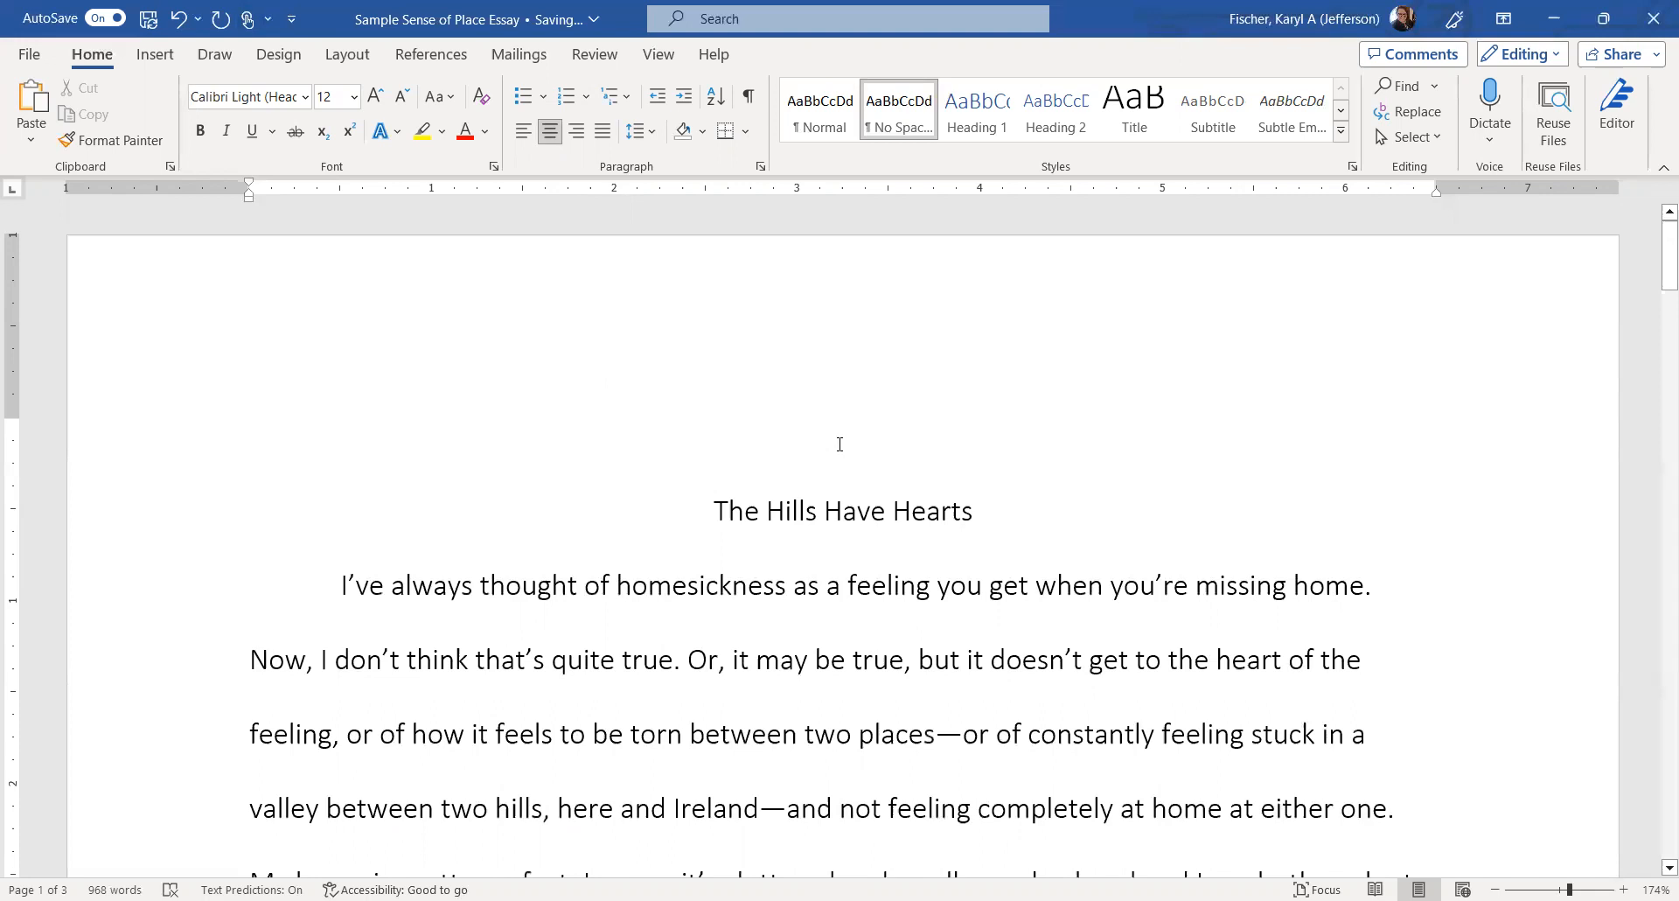
left_click(524, 133)
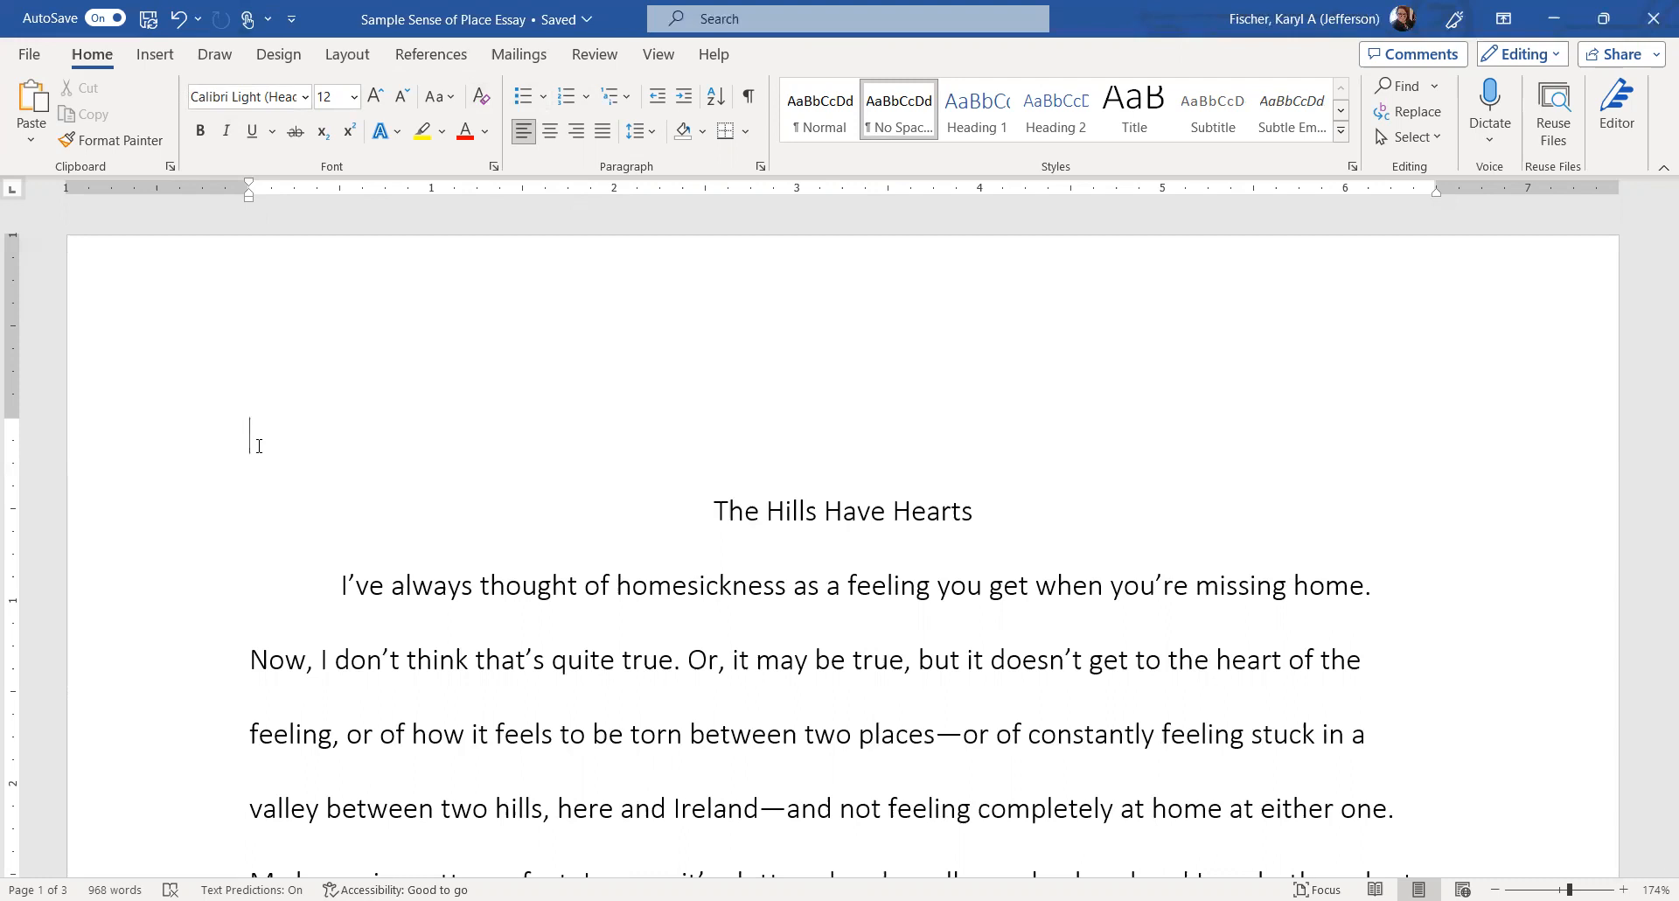
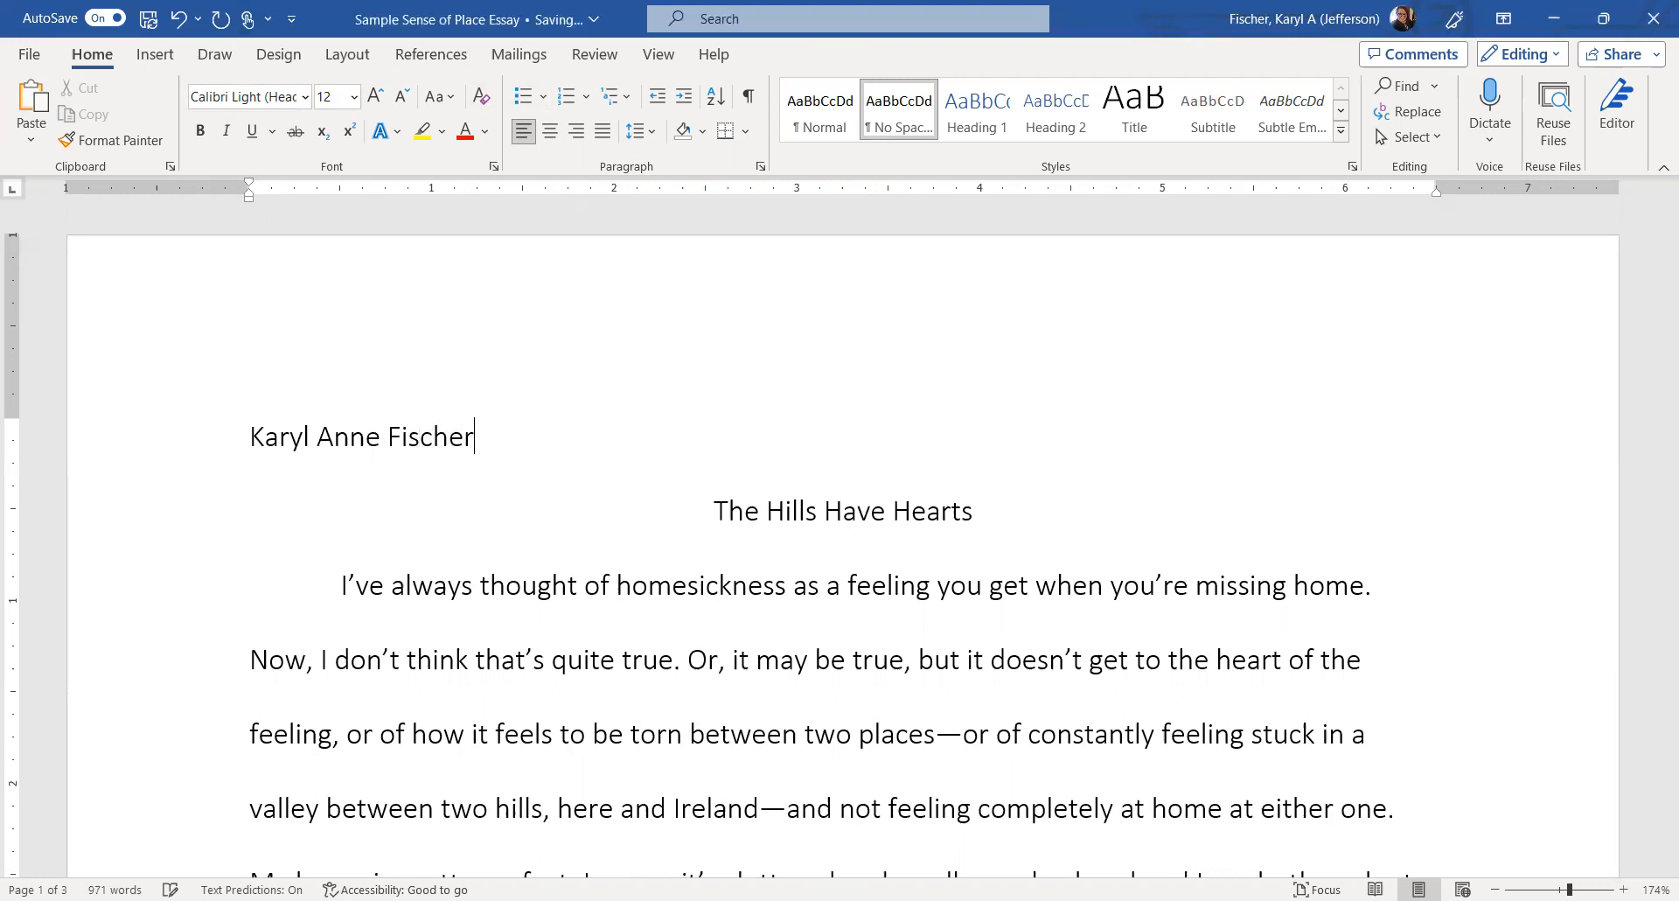
Add the professor's name, 'ENG 101' and '9 August 2023' as lines under the student's name.
key("Return")
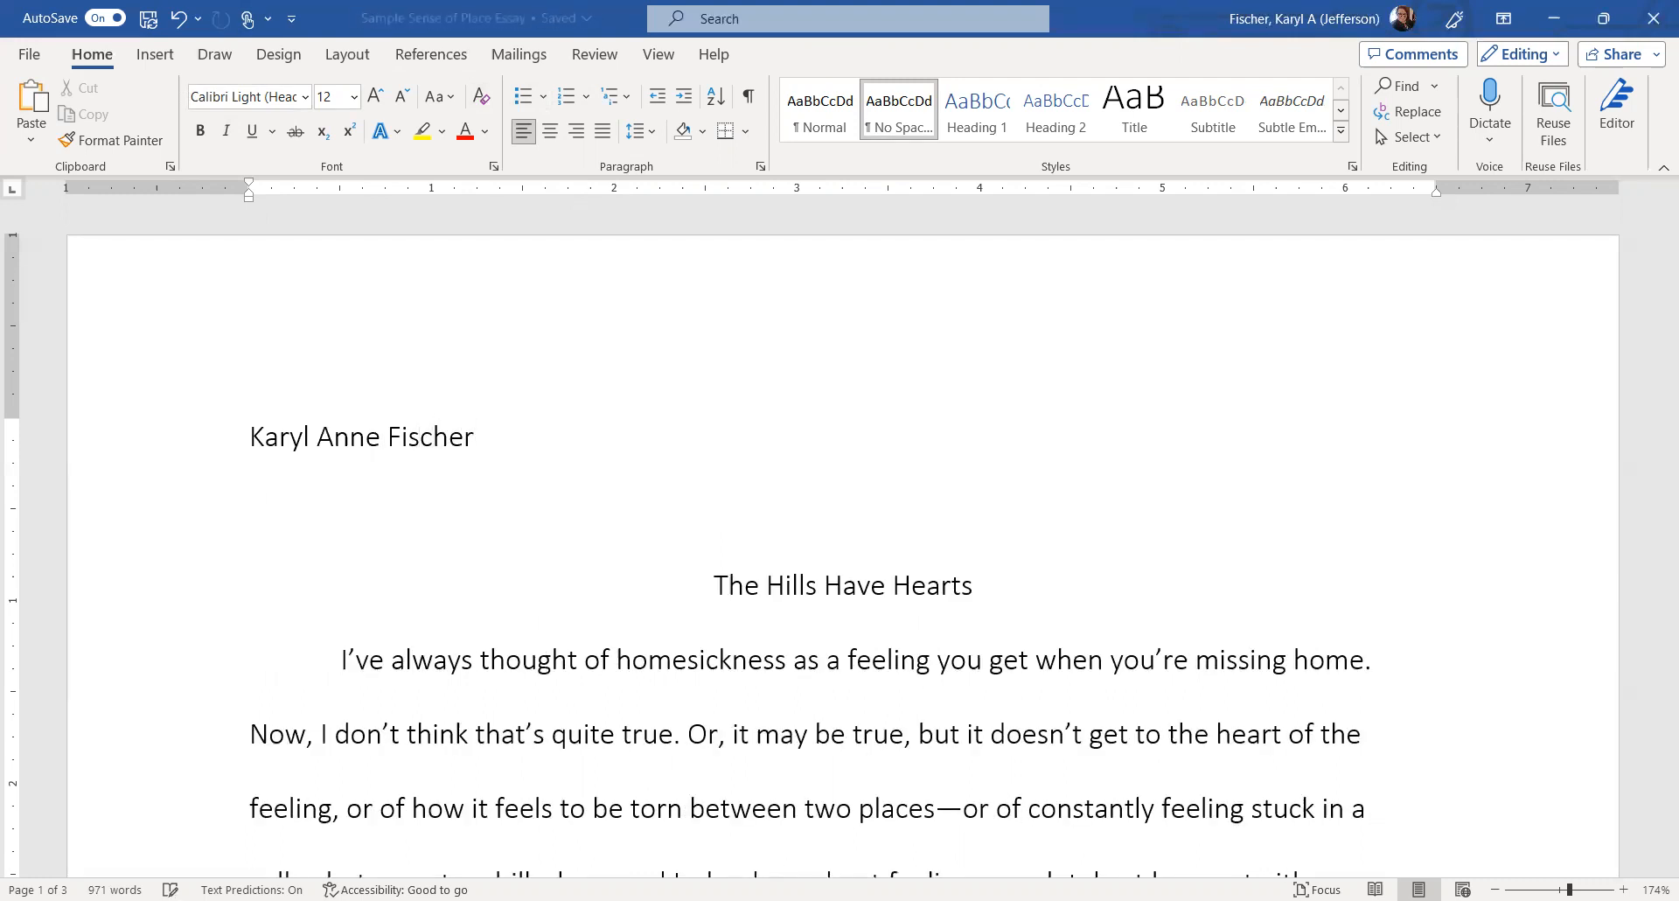
type("Profe")
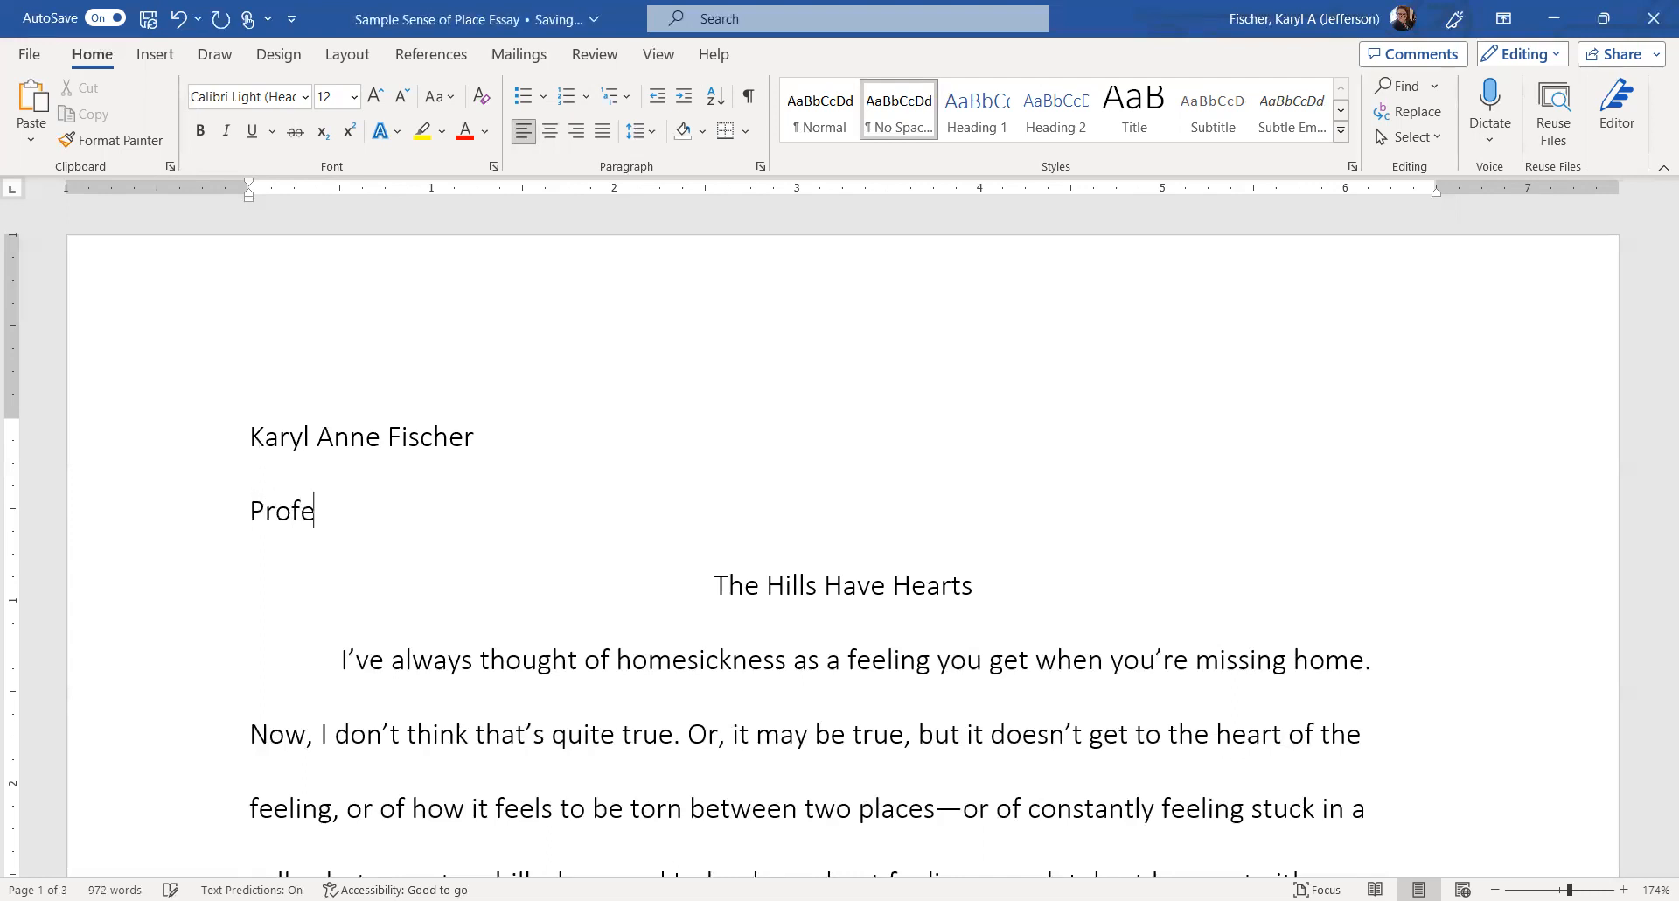
type("ssor Fischer")
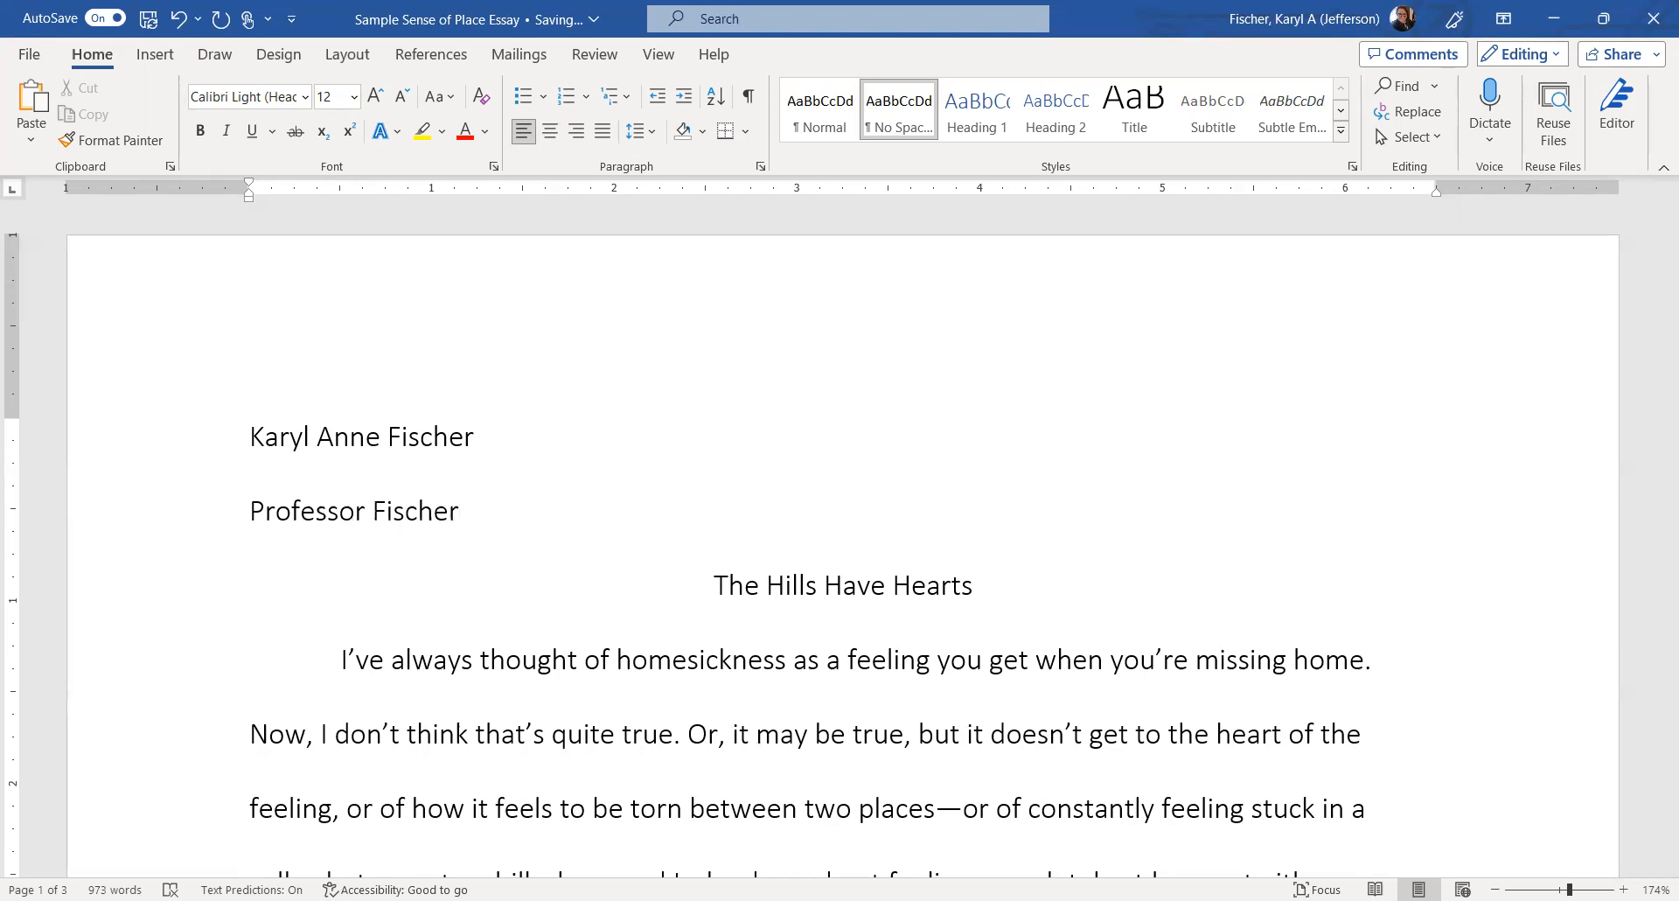
key("Return")
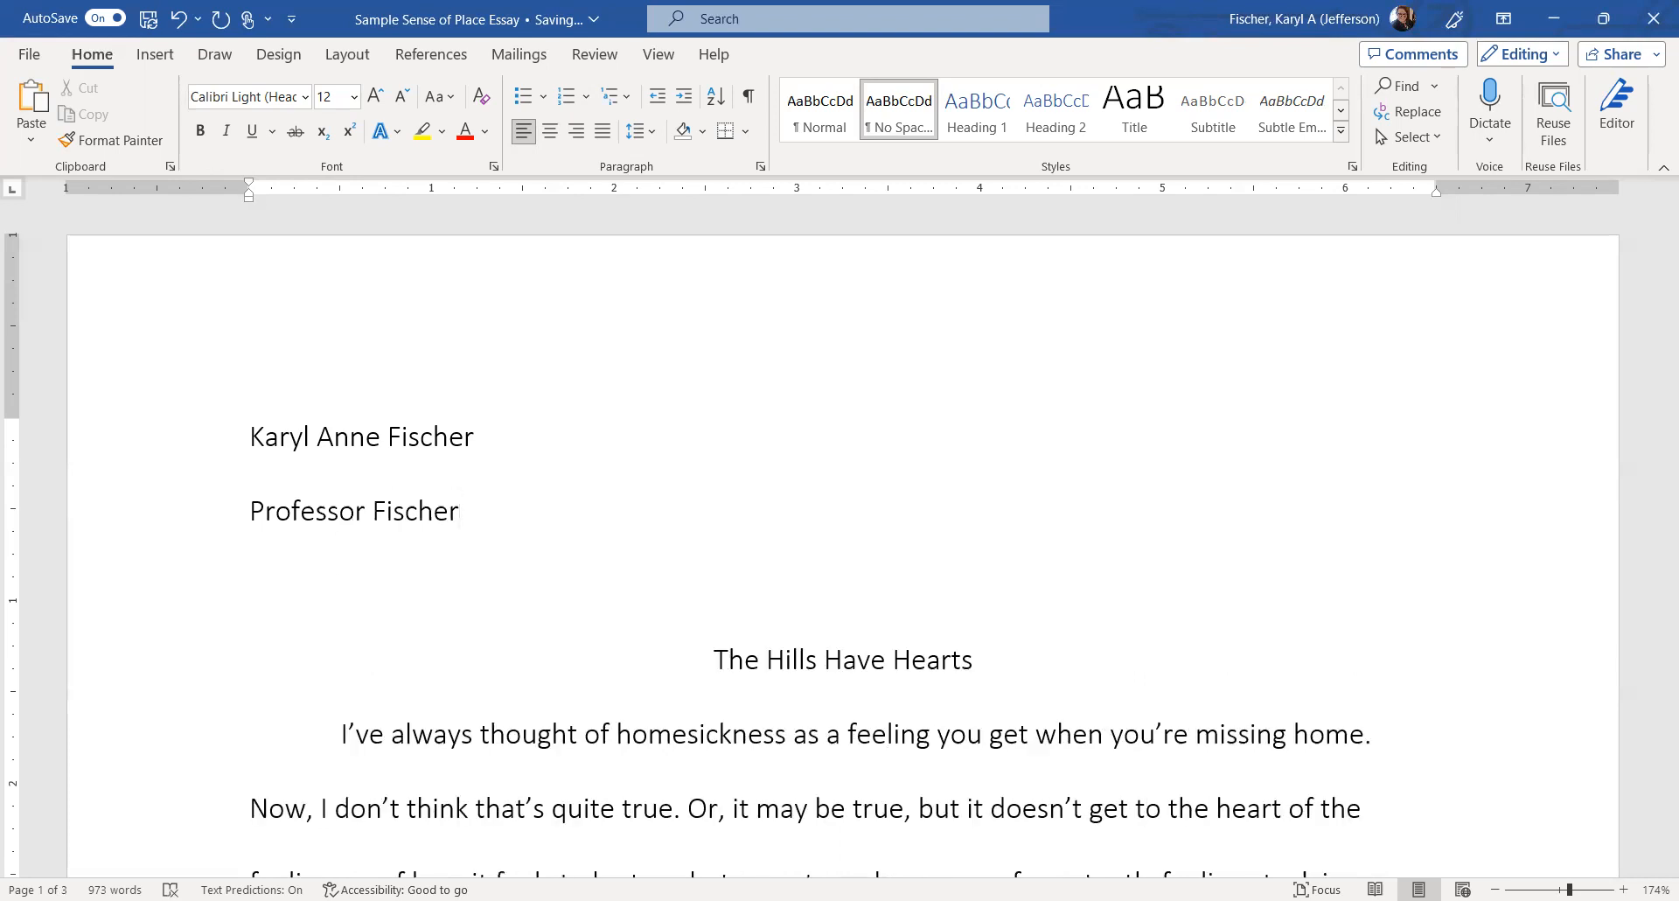
type("ENG 101")
key("Return")
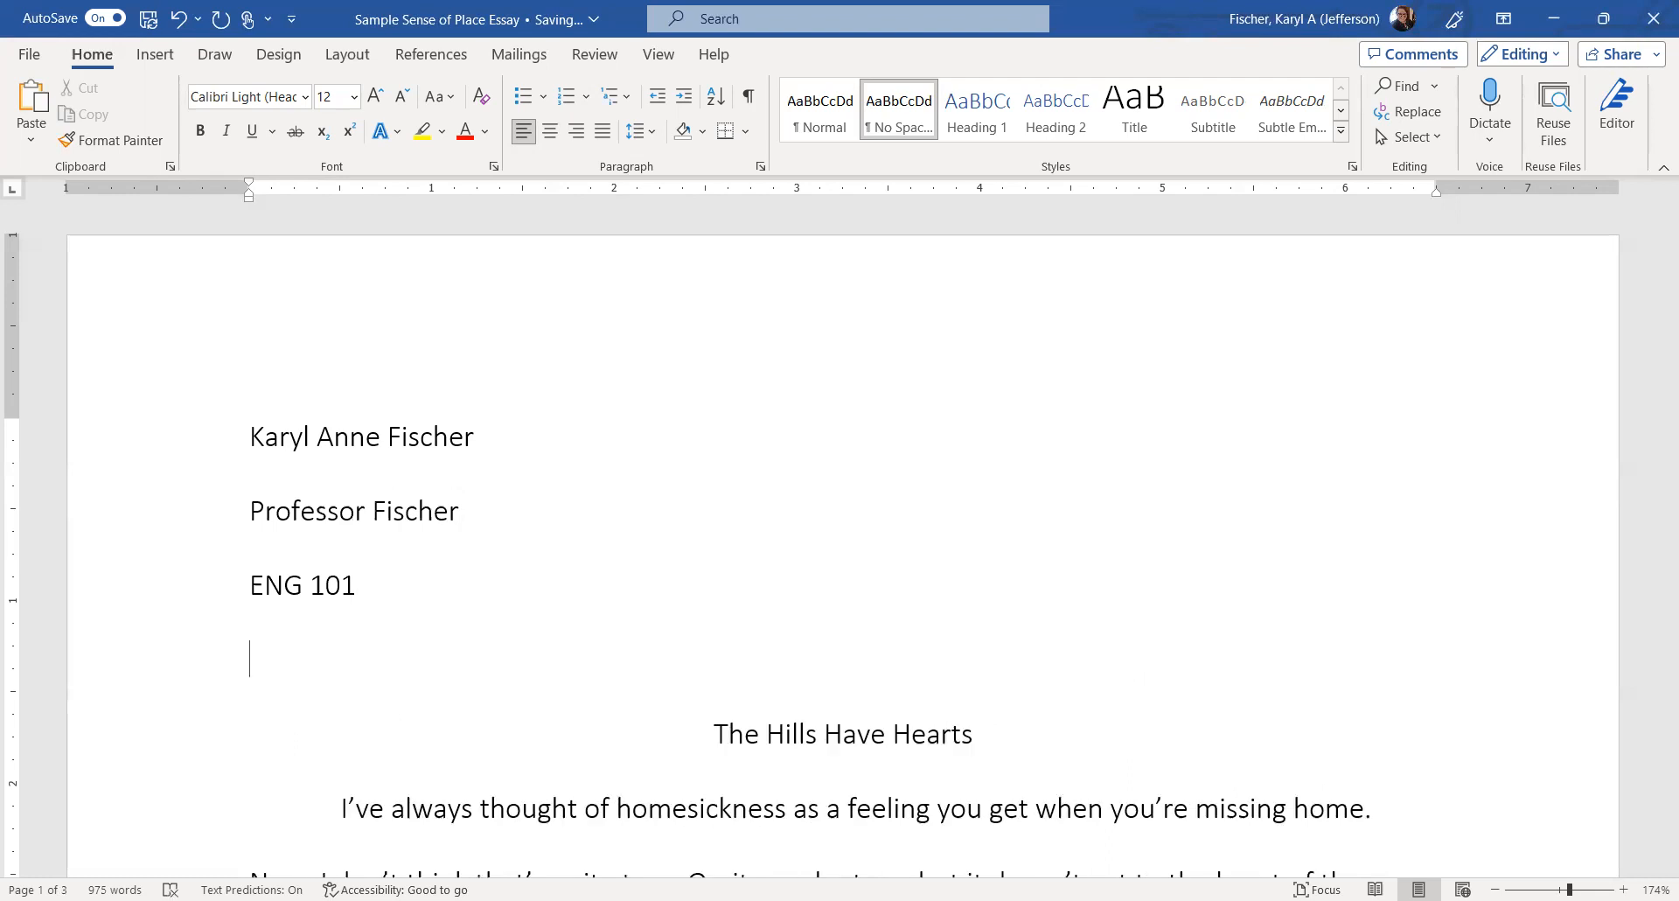
type("9 Aug")
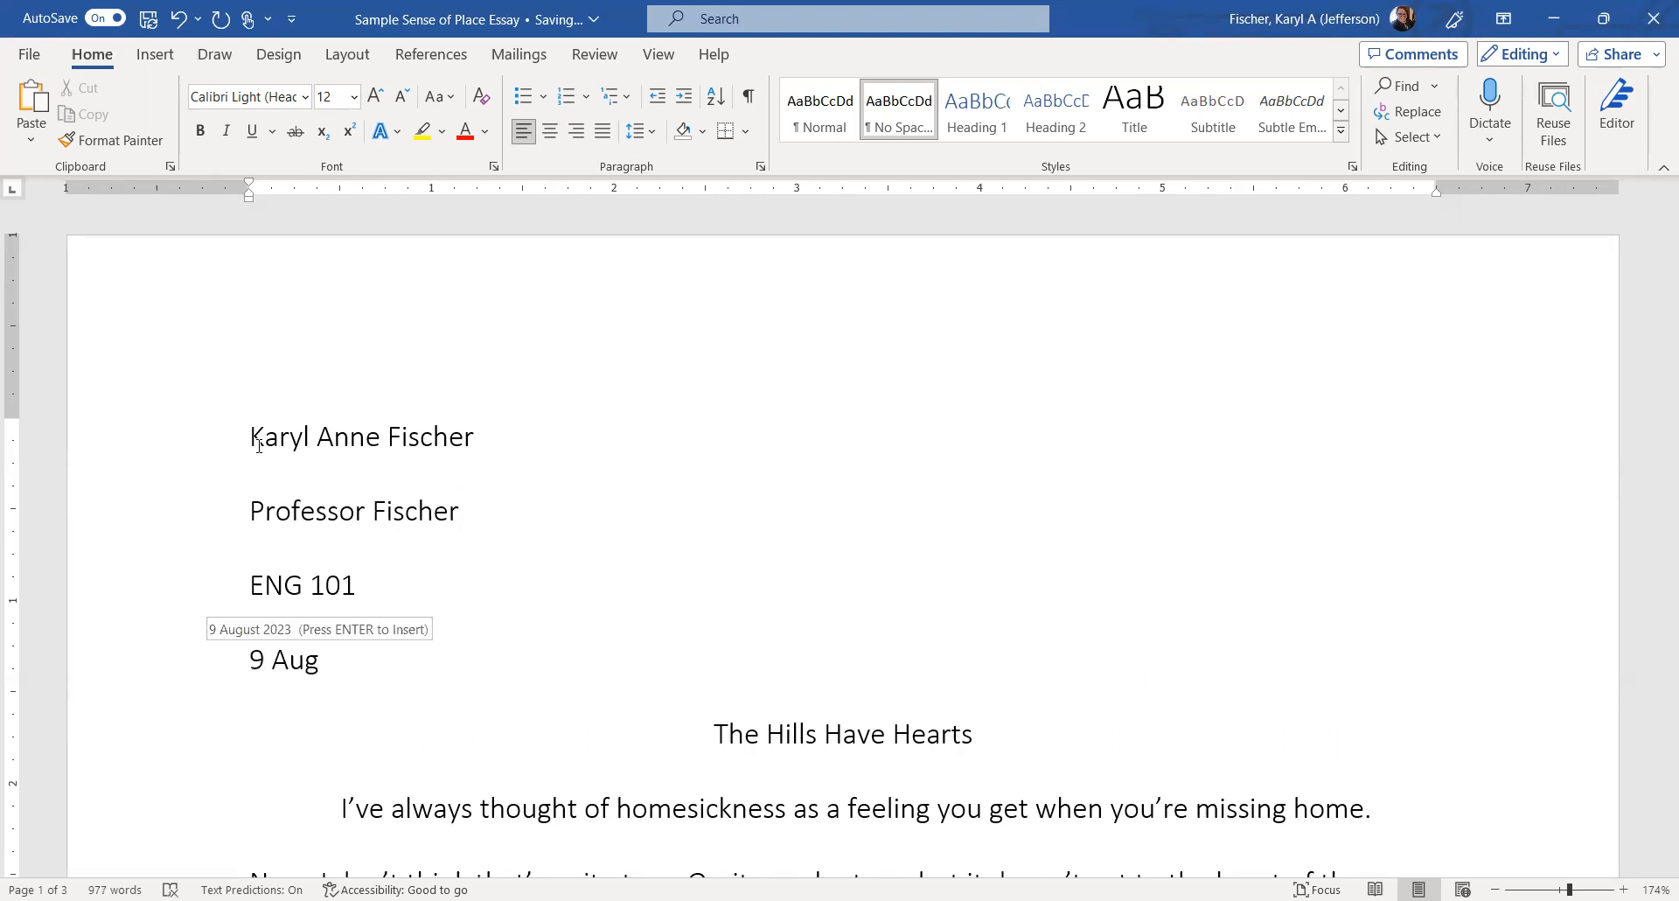
key("Return")
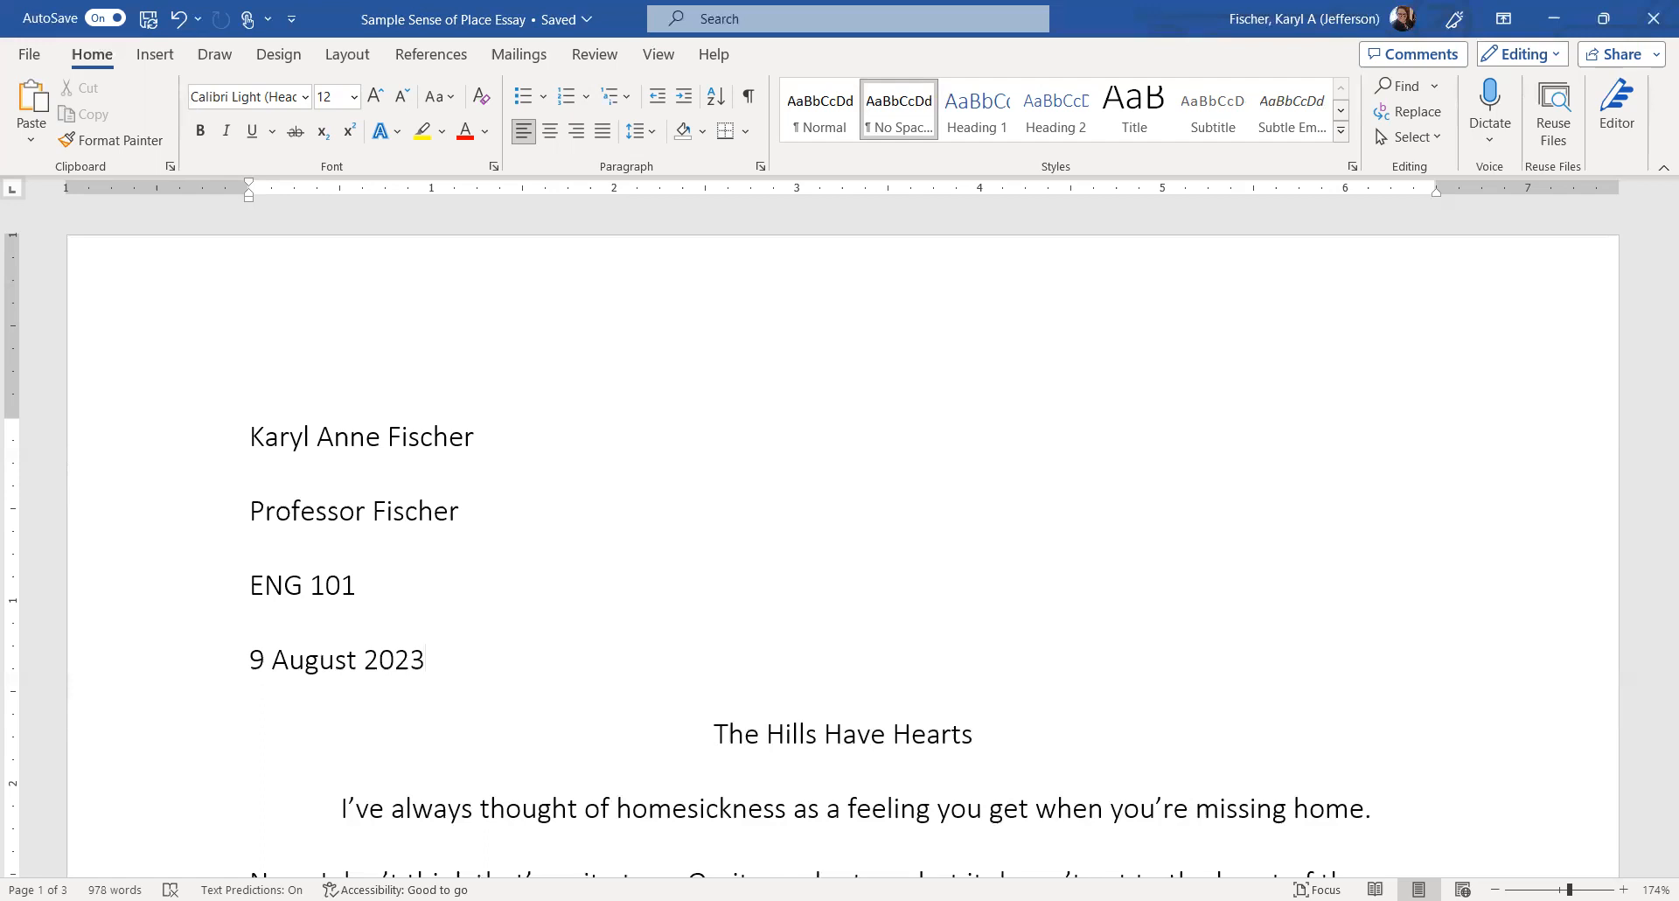
left_click(754, 364)
left_click(453, 682)
key("Return")
type("Draft")
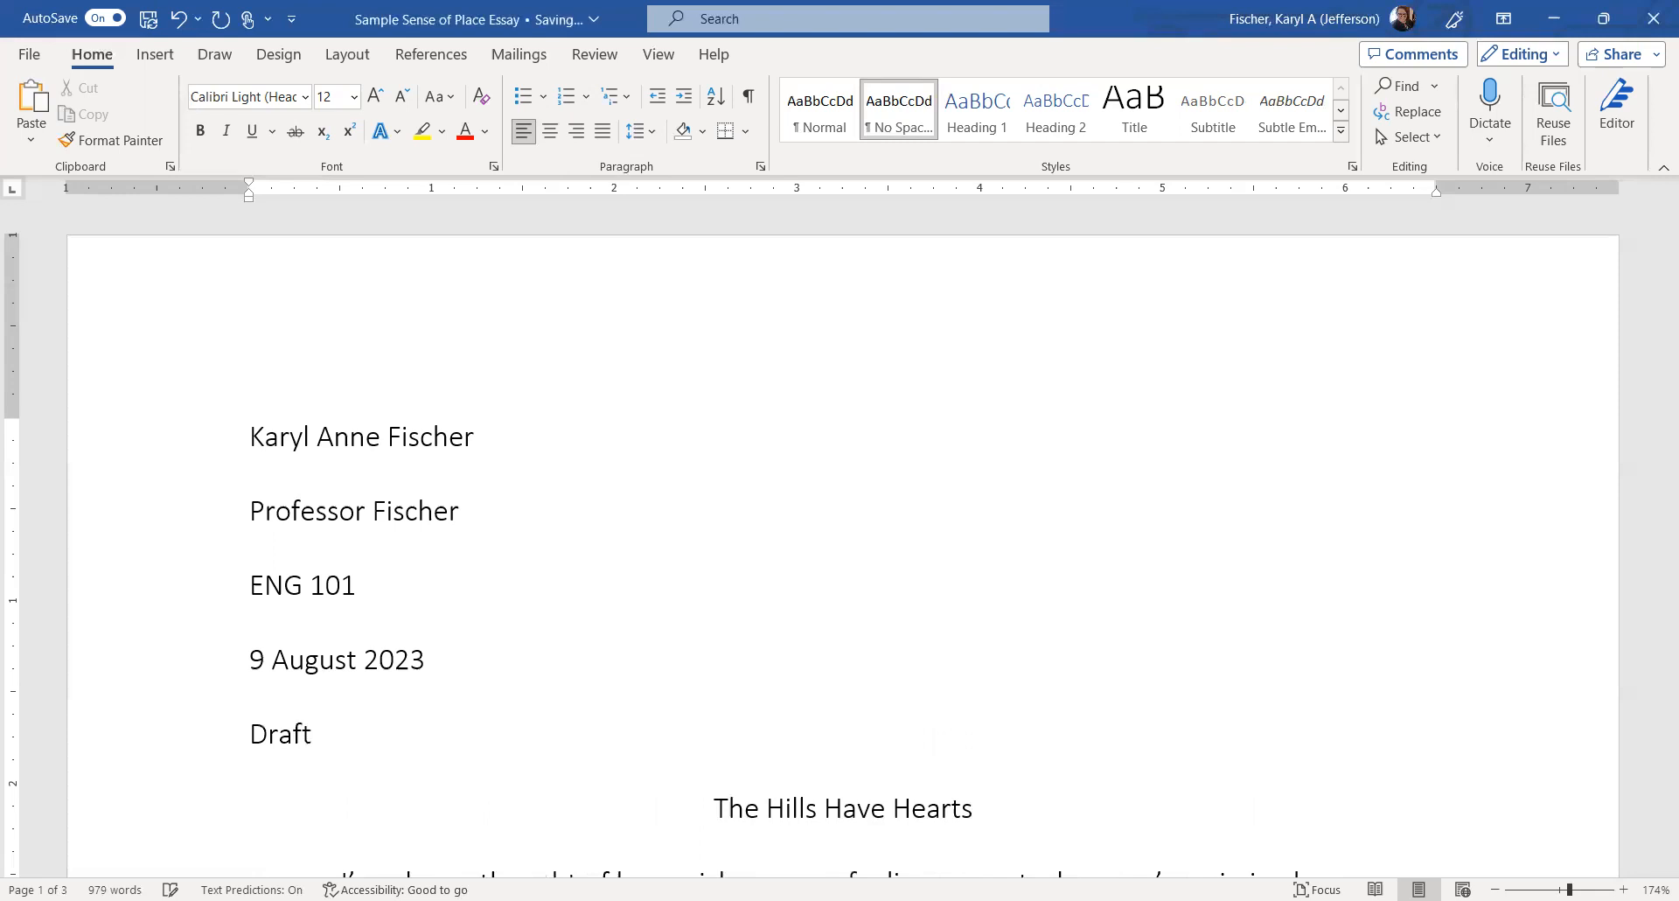
key("BackSpace")
key("BackSpace")
key("BackSpace")
key("BackSpace")
key("BackSpace")
type("Revision")
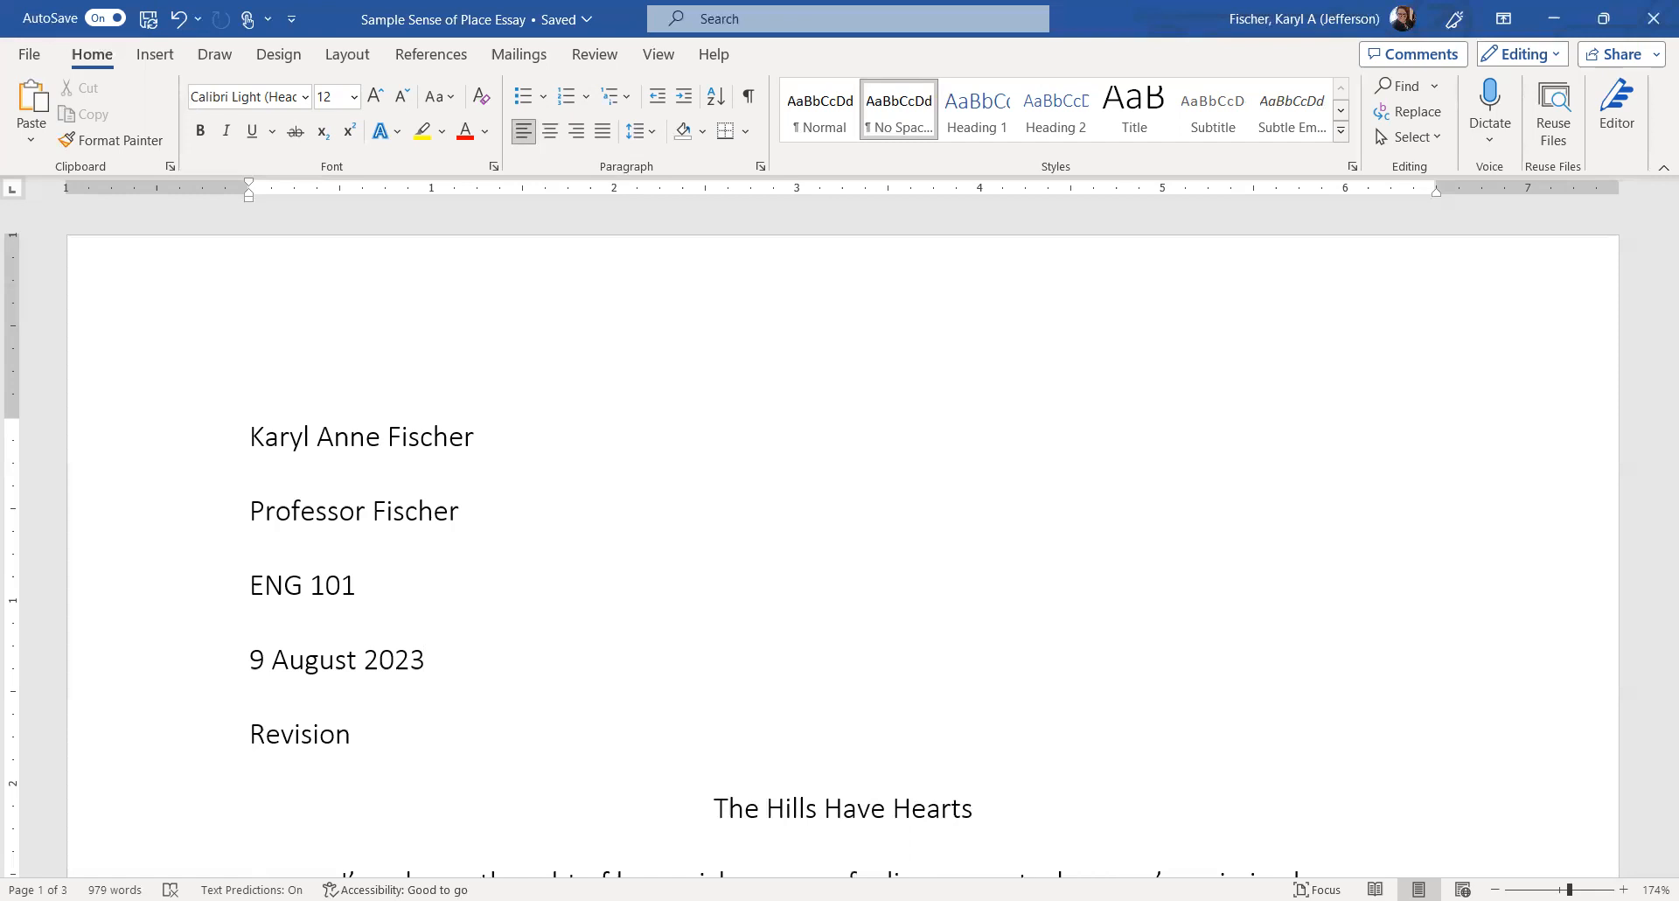
key("BackSpace")
key("BackSpace")
key("BackSpace")
key("BackSpace")
key("BackSpace")
key("BackSpace")
key("BackSpace")
key("BackSpace")
key("BackSpace")
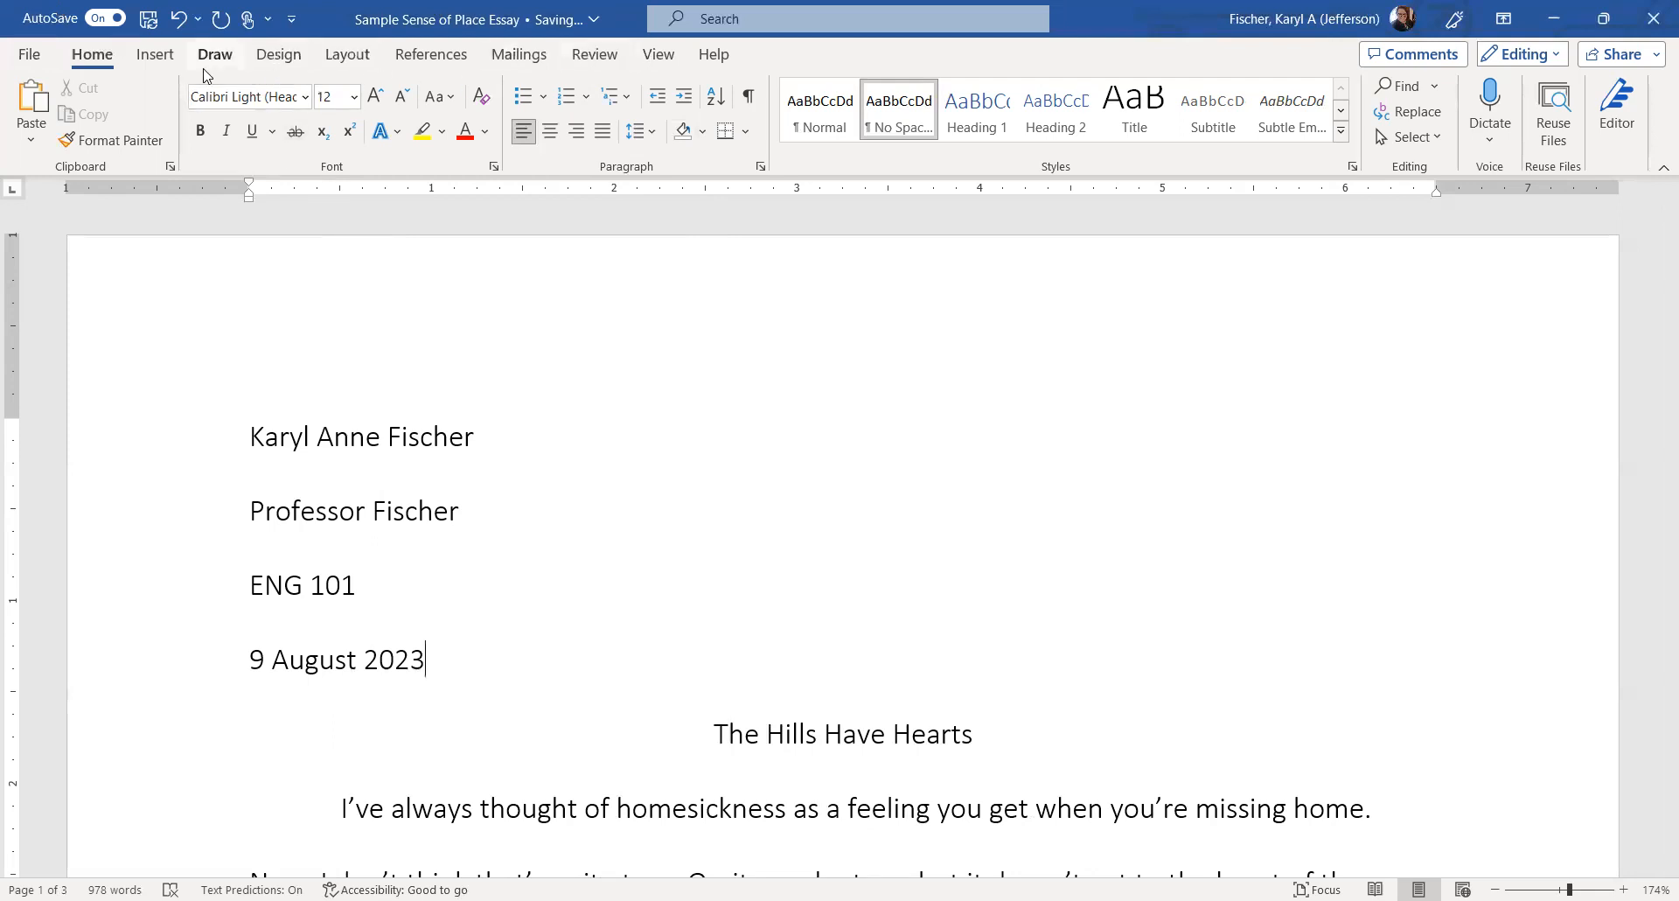
left_click(154, 59)
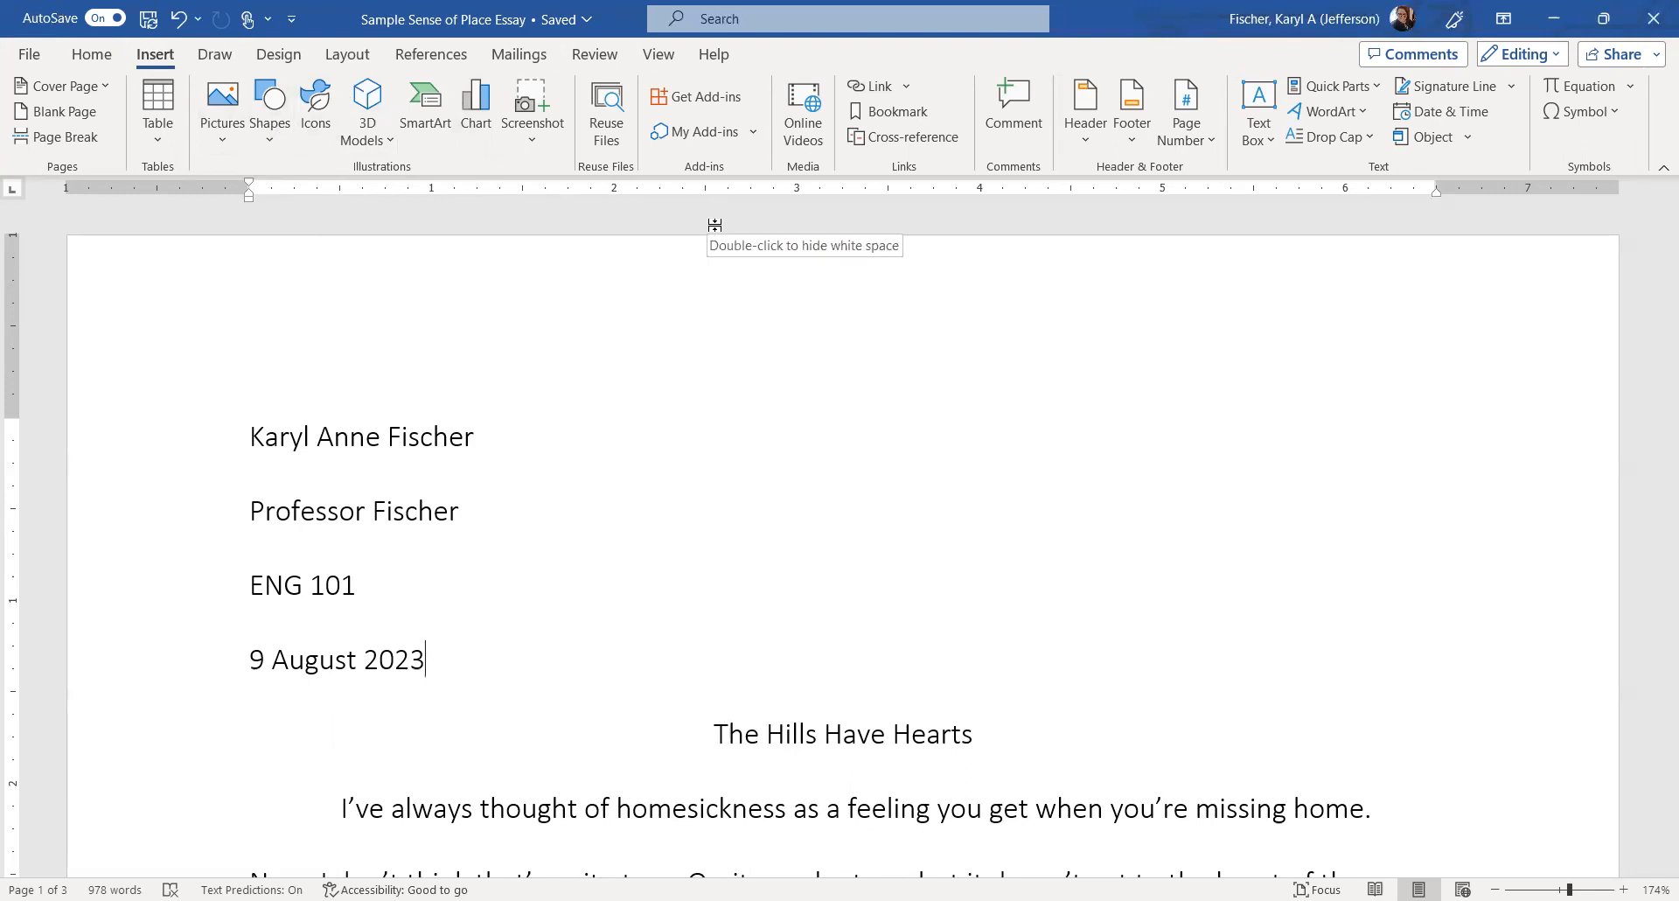
Insert a top-right Plain Number 3 page number preceded by the author's surname.
left_click(1207, 145)
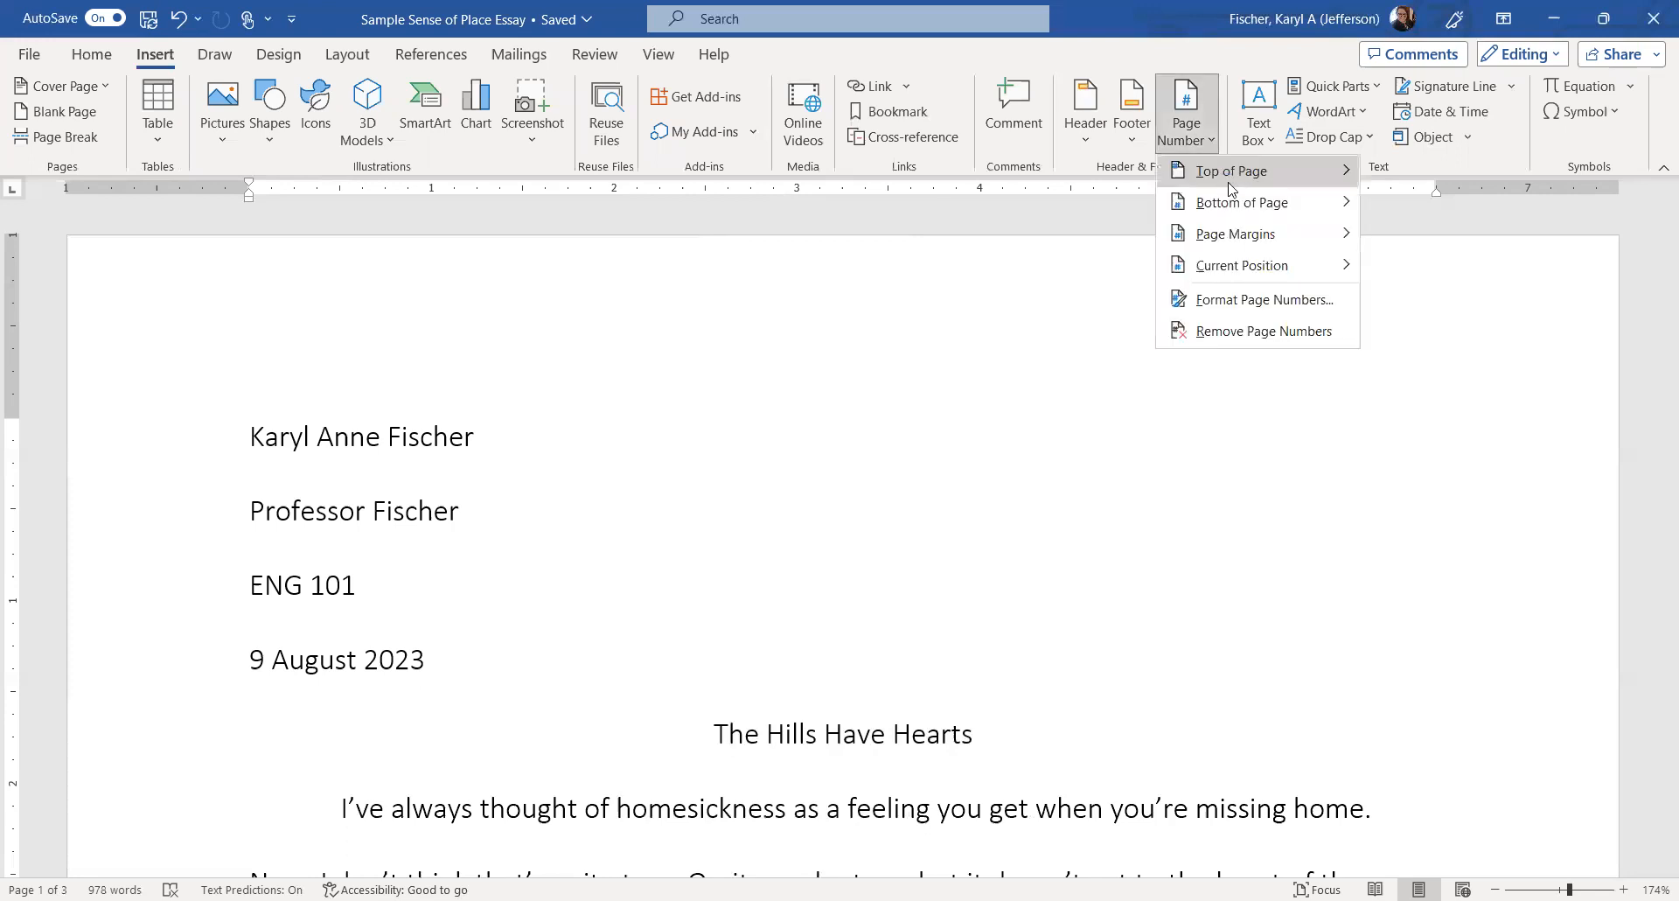
mouse_move(1231, 187)
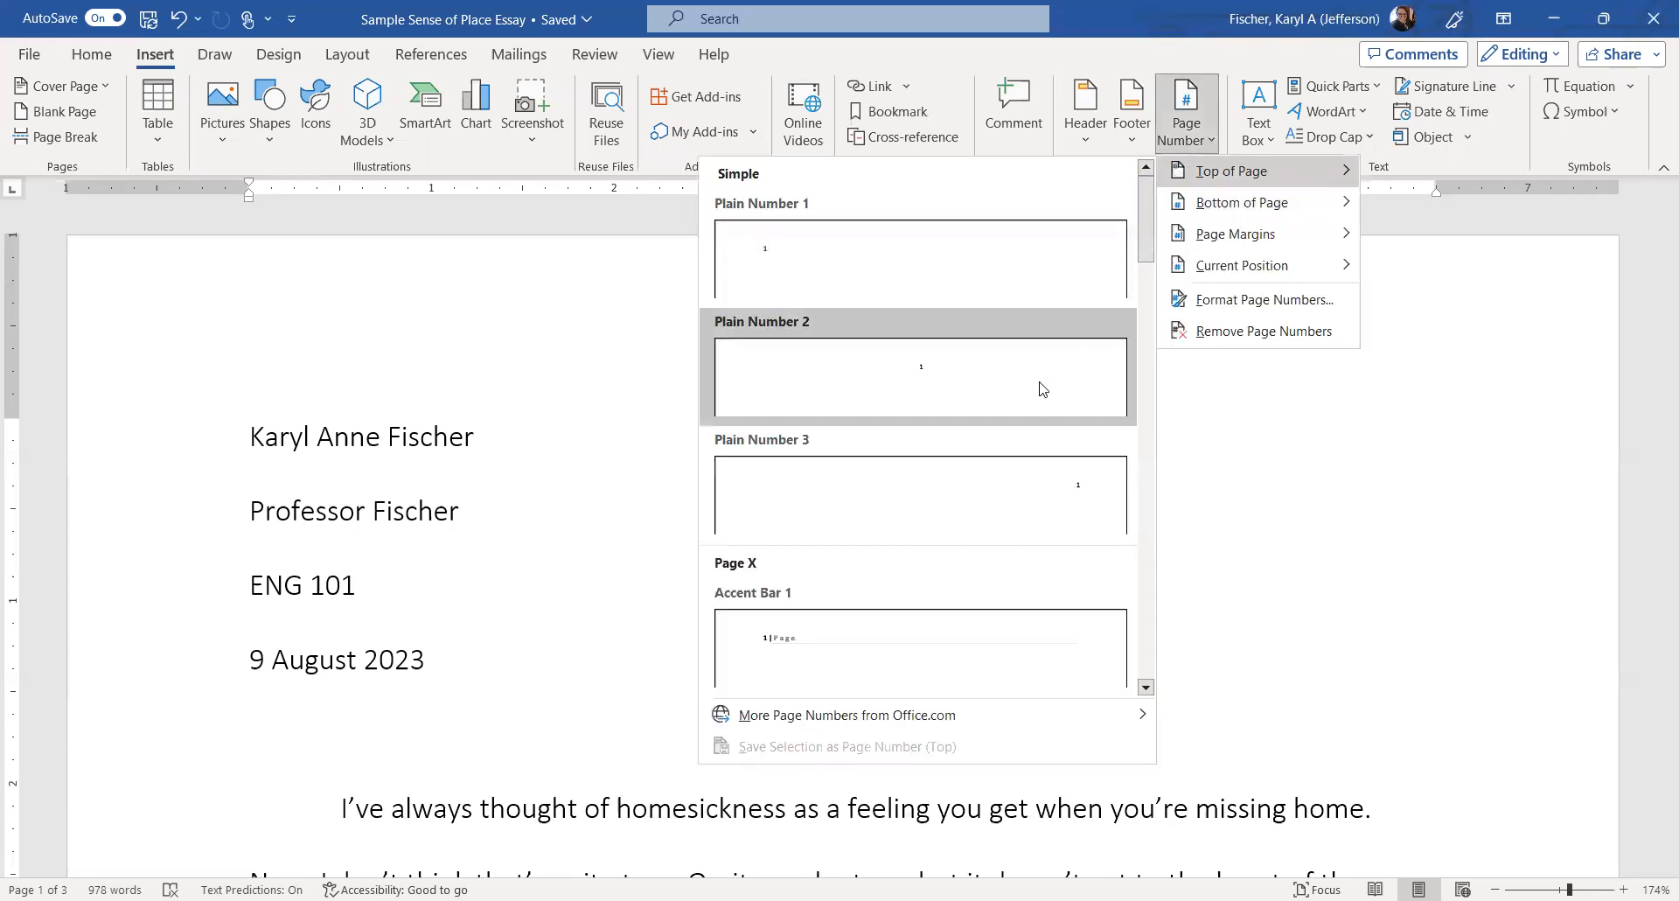
left_click(1021, 493)
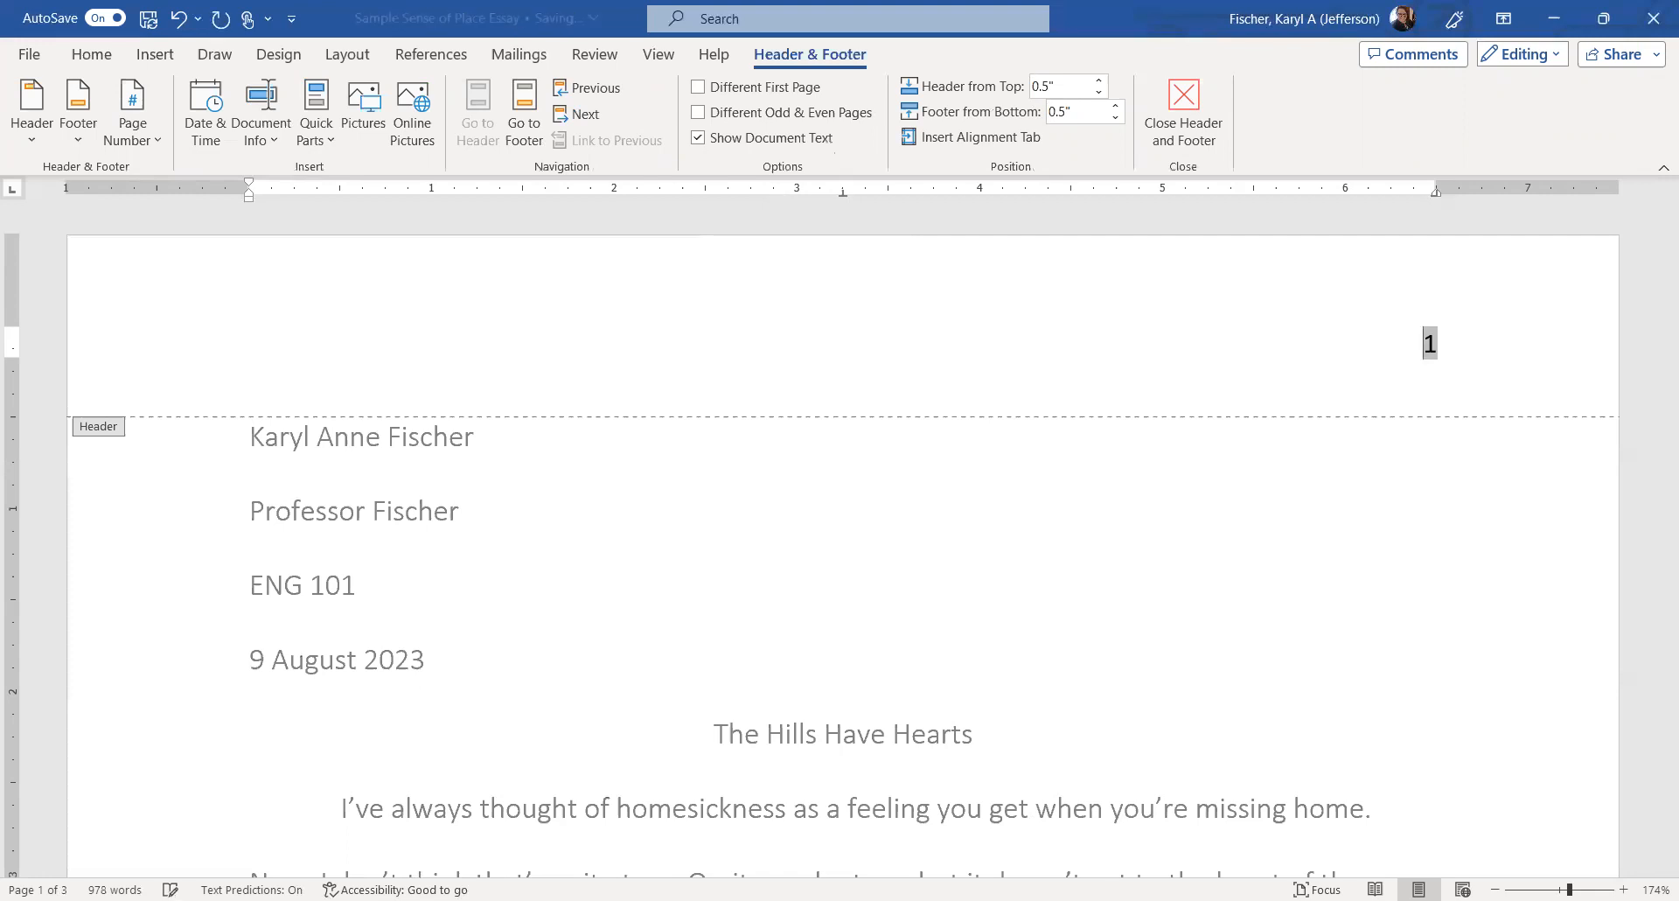
left_click(1404, 338)
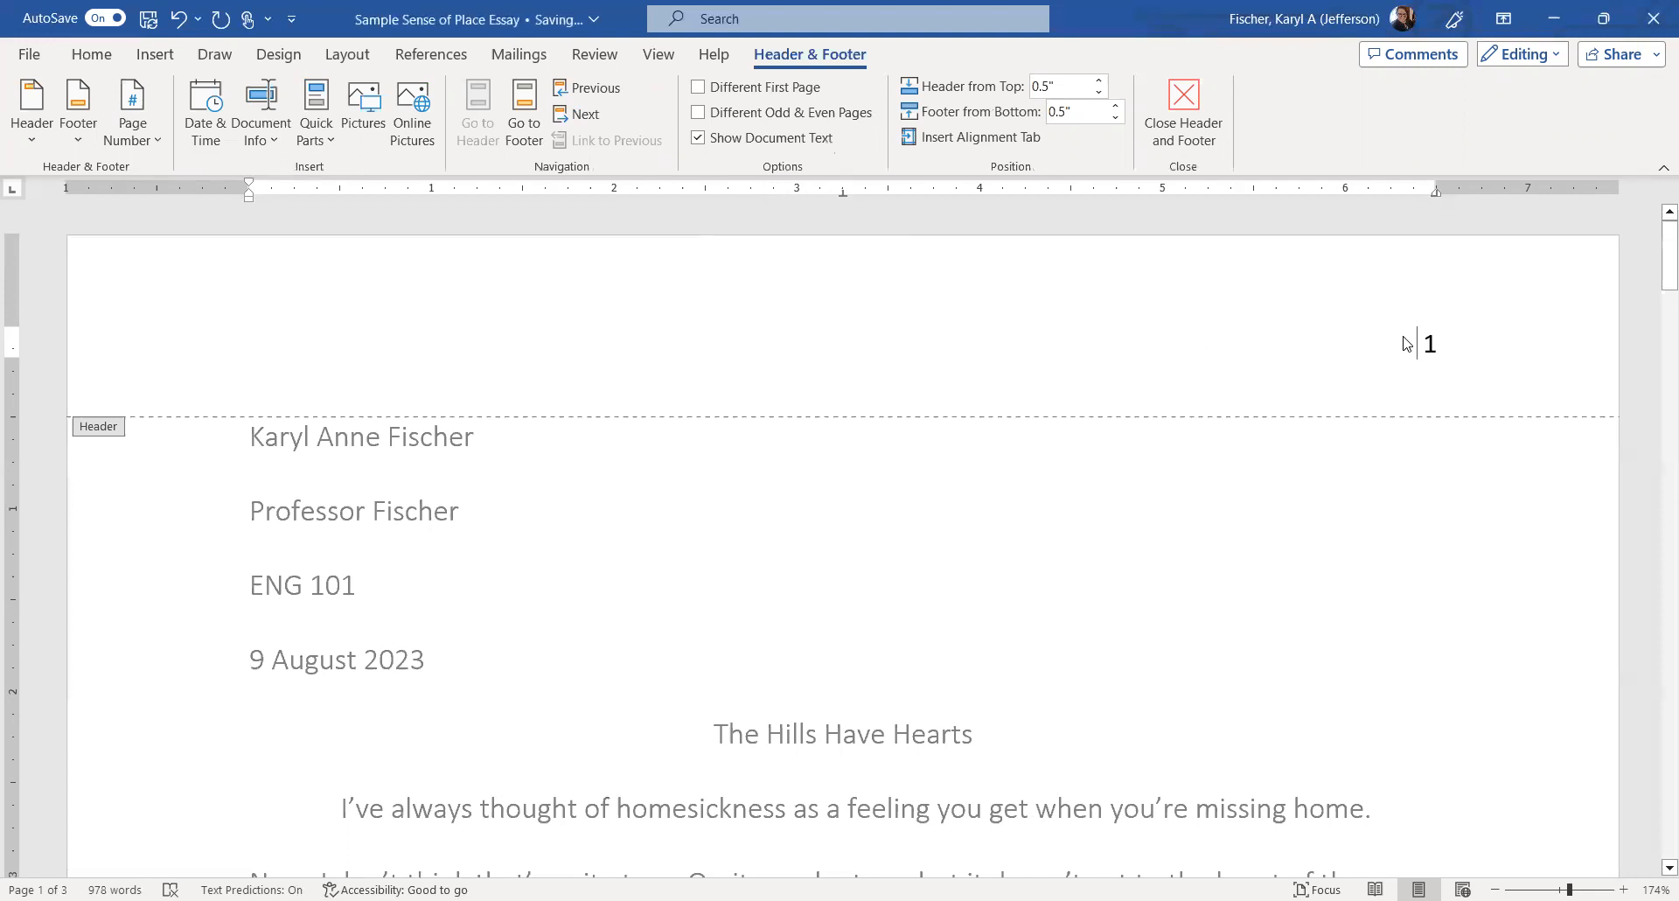
type("Fischer")
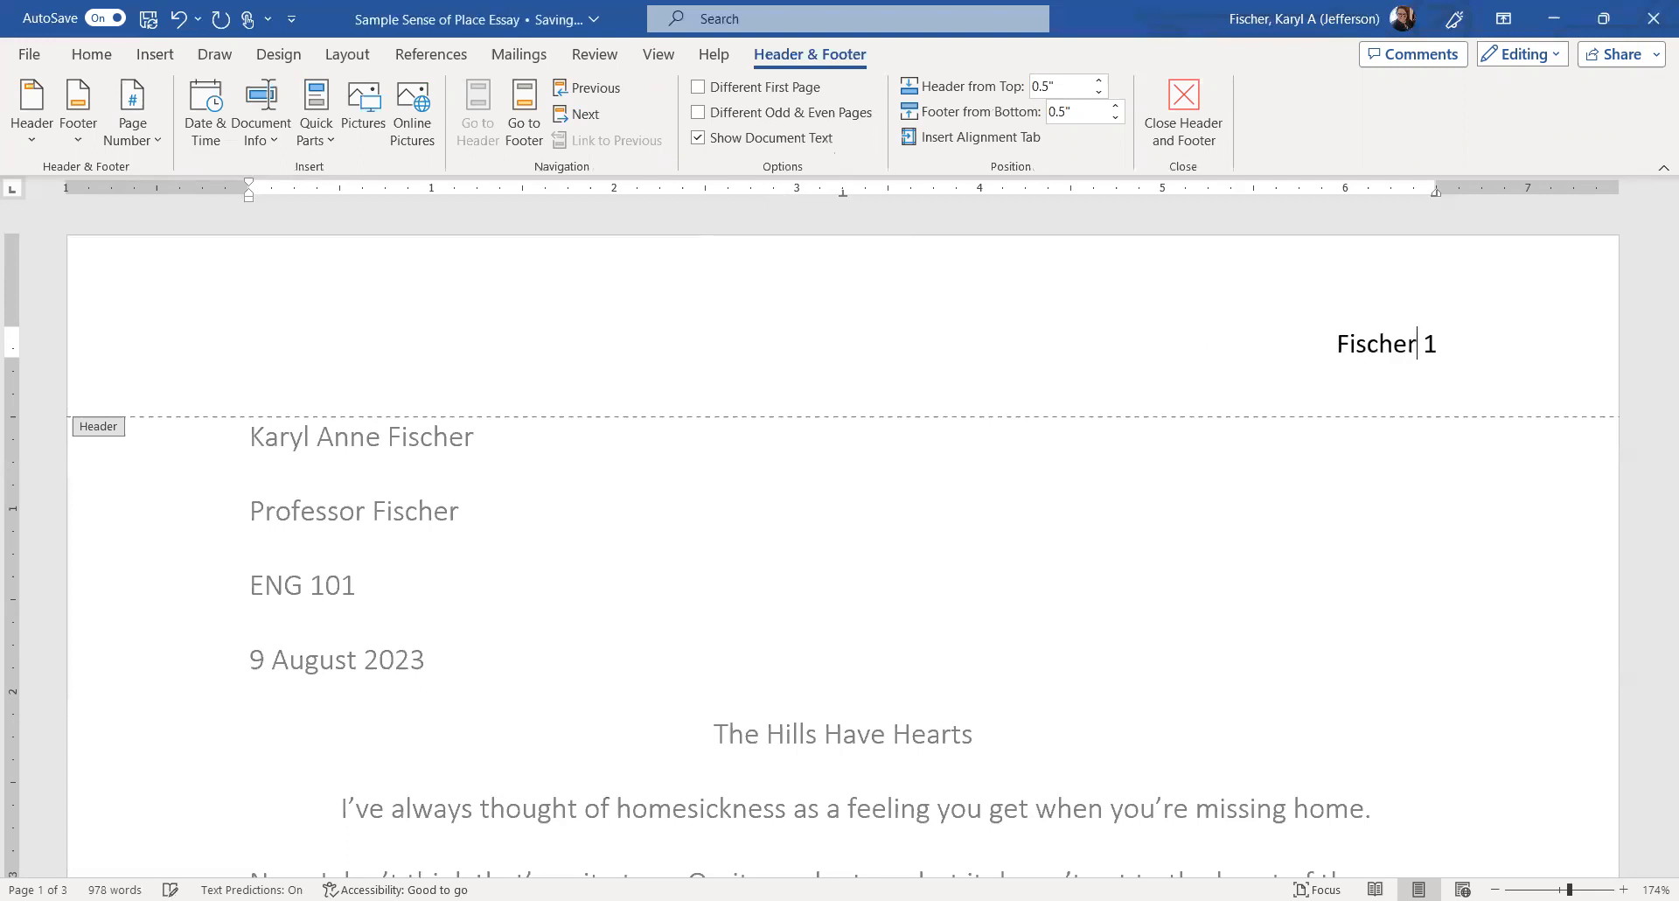
double_click(1301, 584)
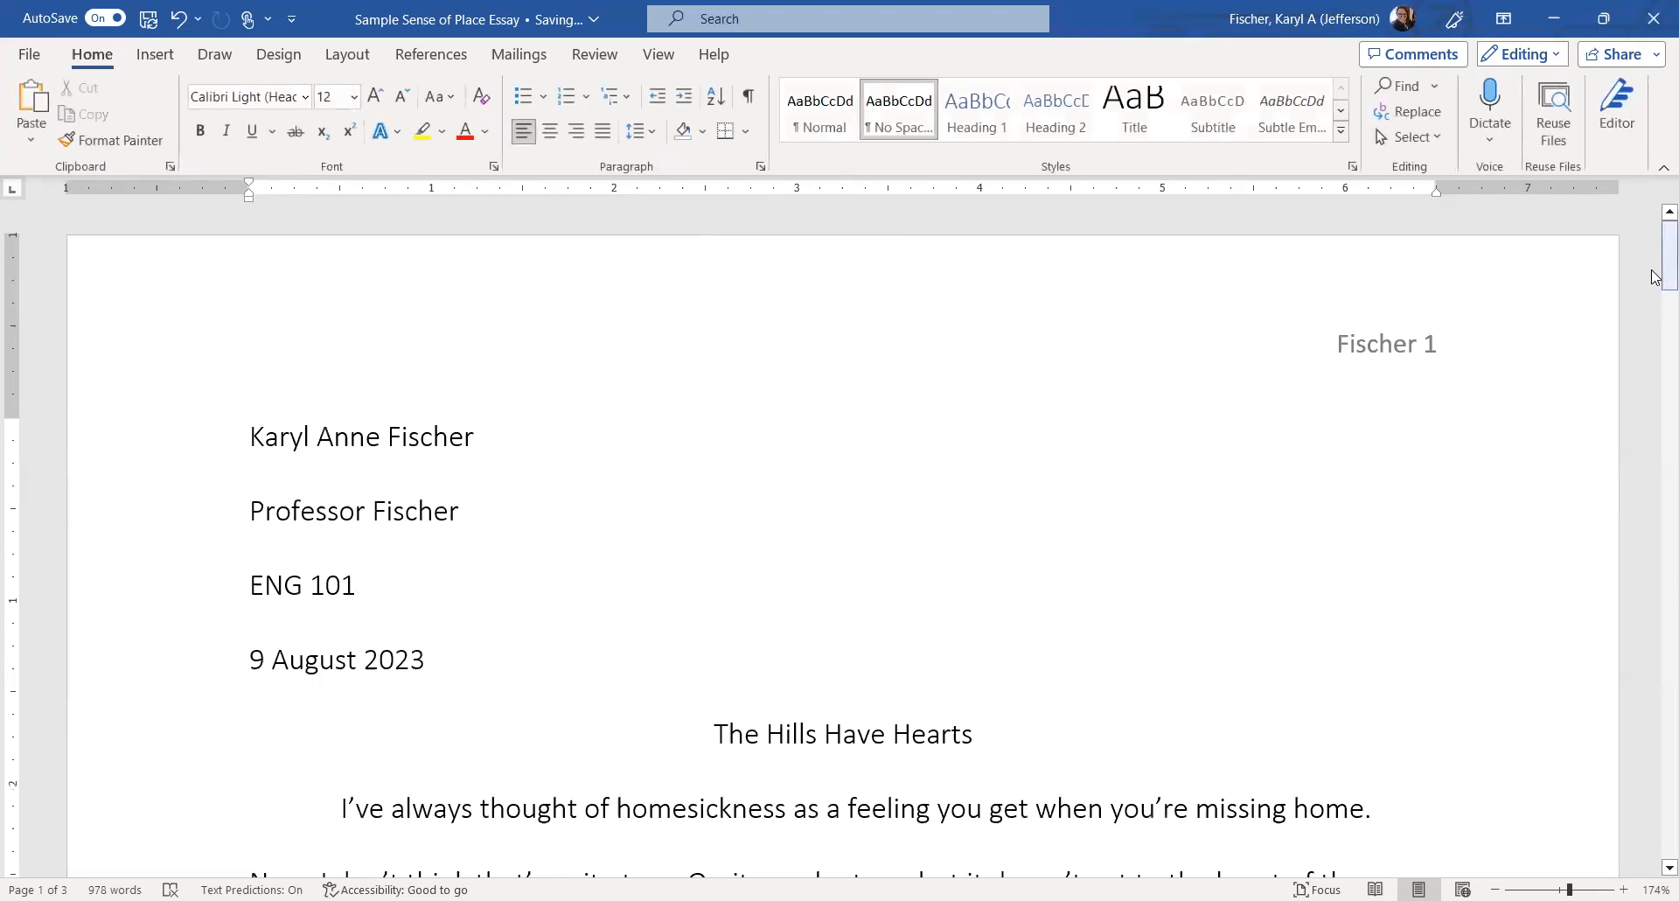
mouse_move(1655, 276)
left_mouse_down()
mouse_move(1655, 535)
mouse_move(1651, 263)
mouse_move(1655, 280)
left_mouse_up()
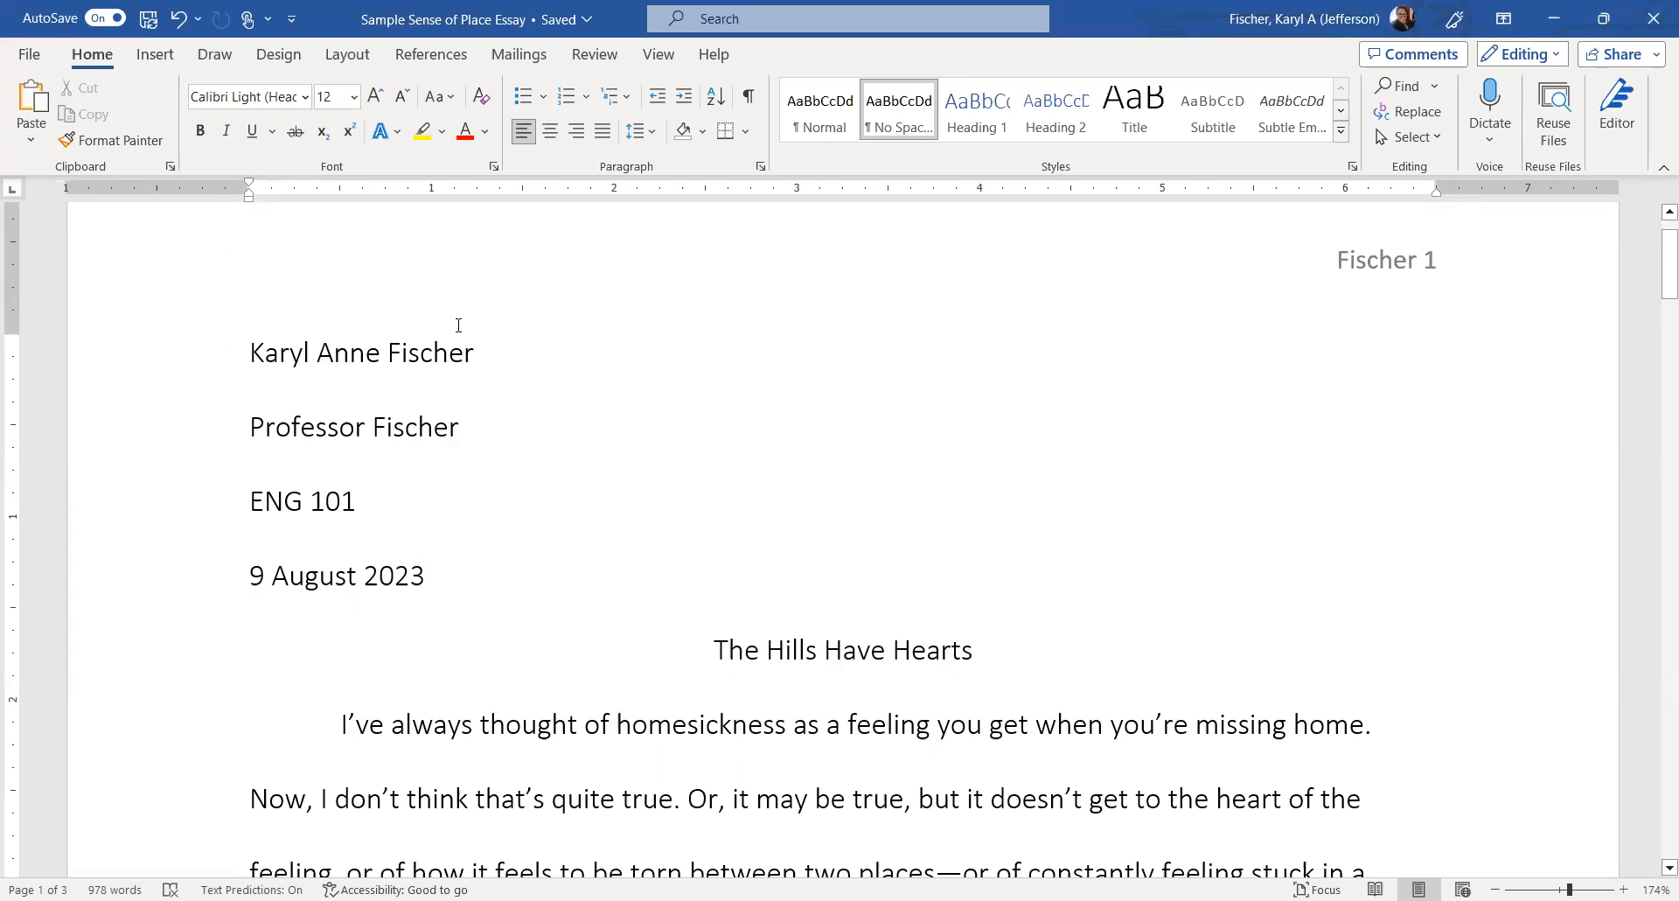
left_click(251, 357)
left_click(861, 654)
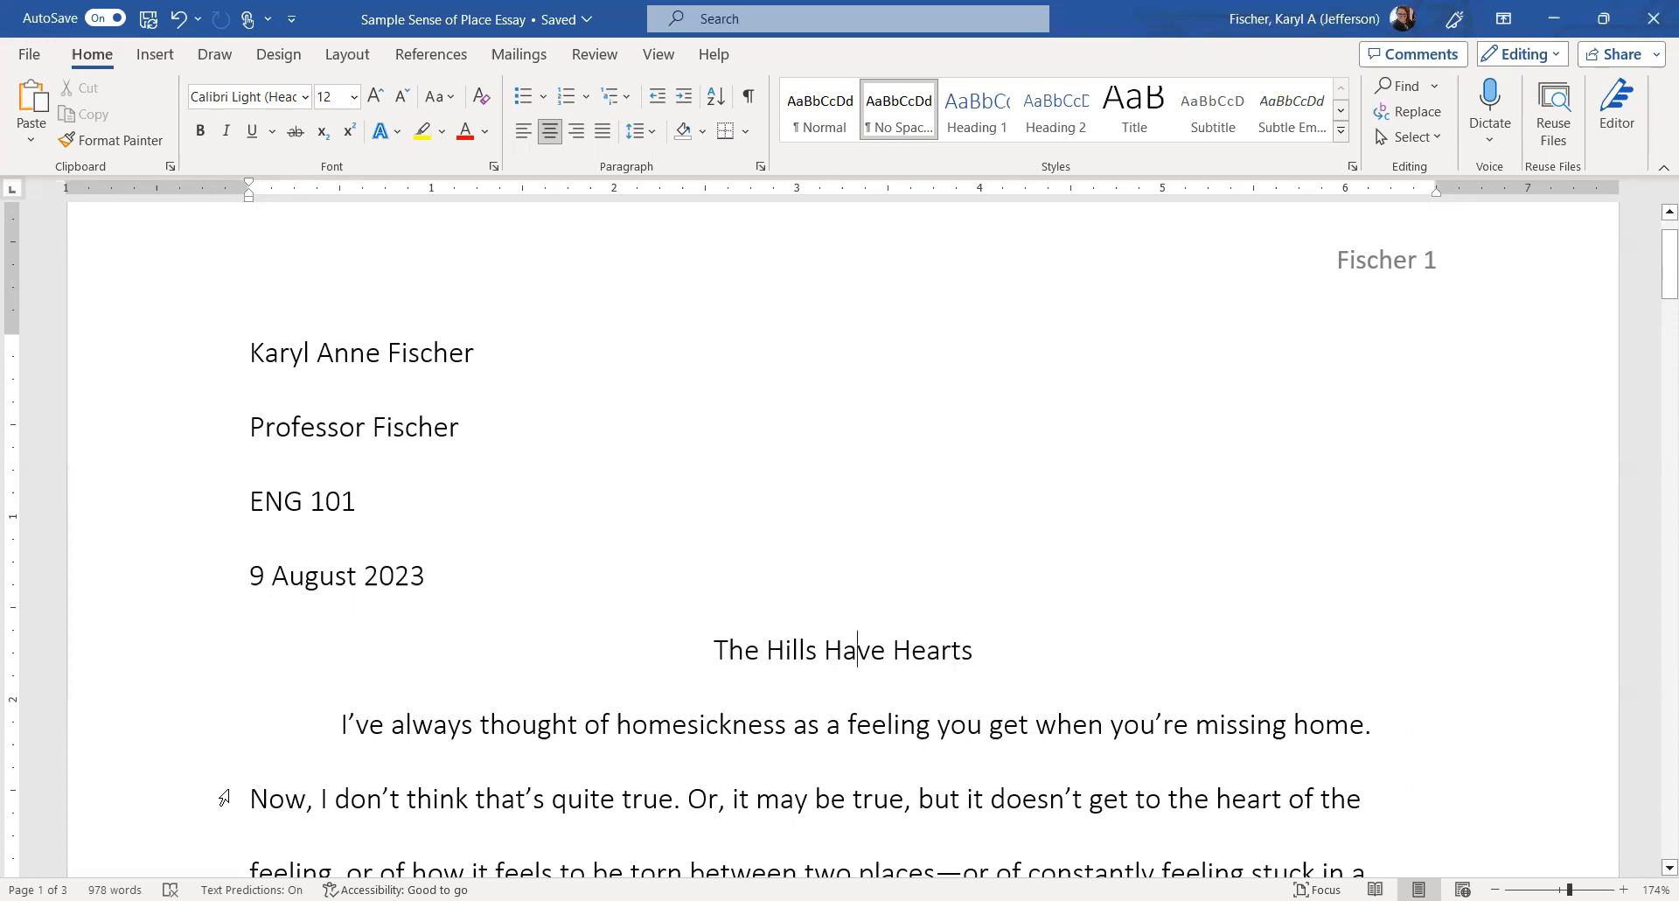
left_click(224, 797)
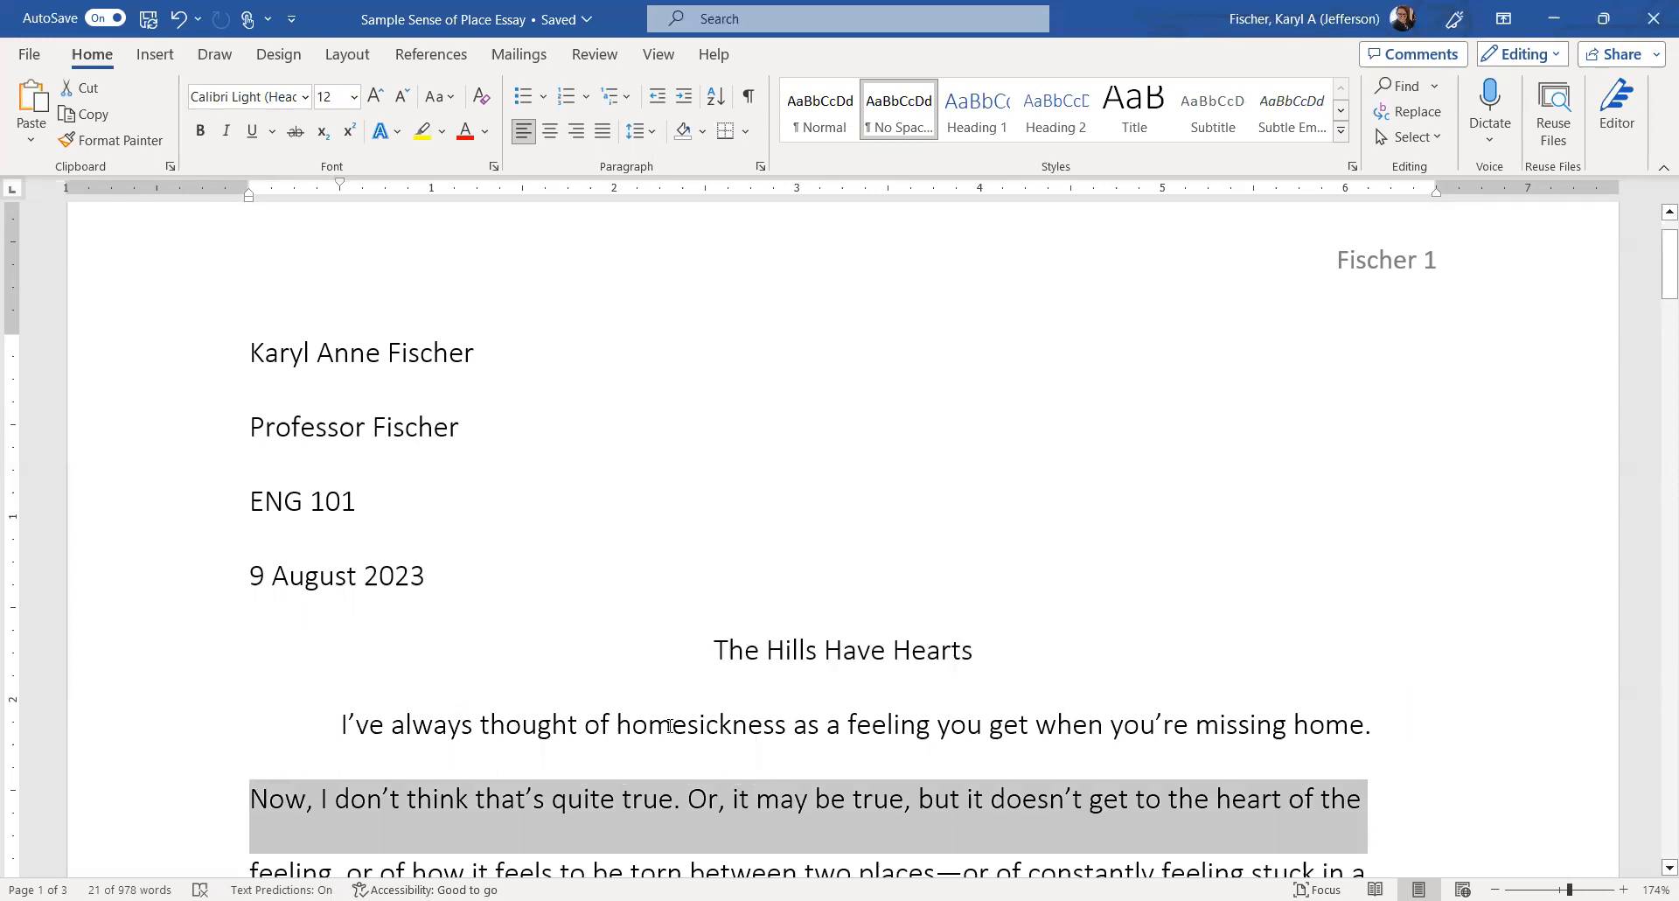
left_click(670, 726)
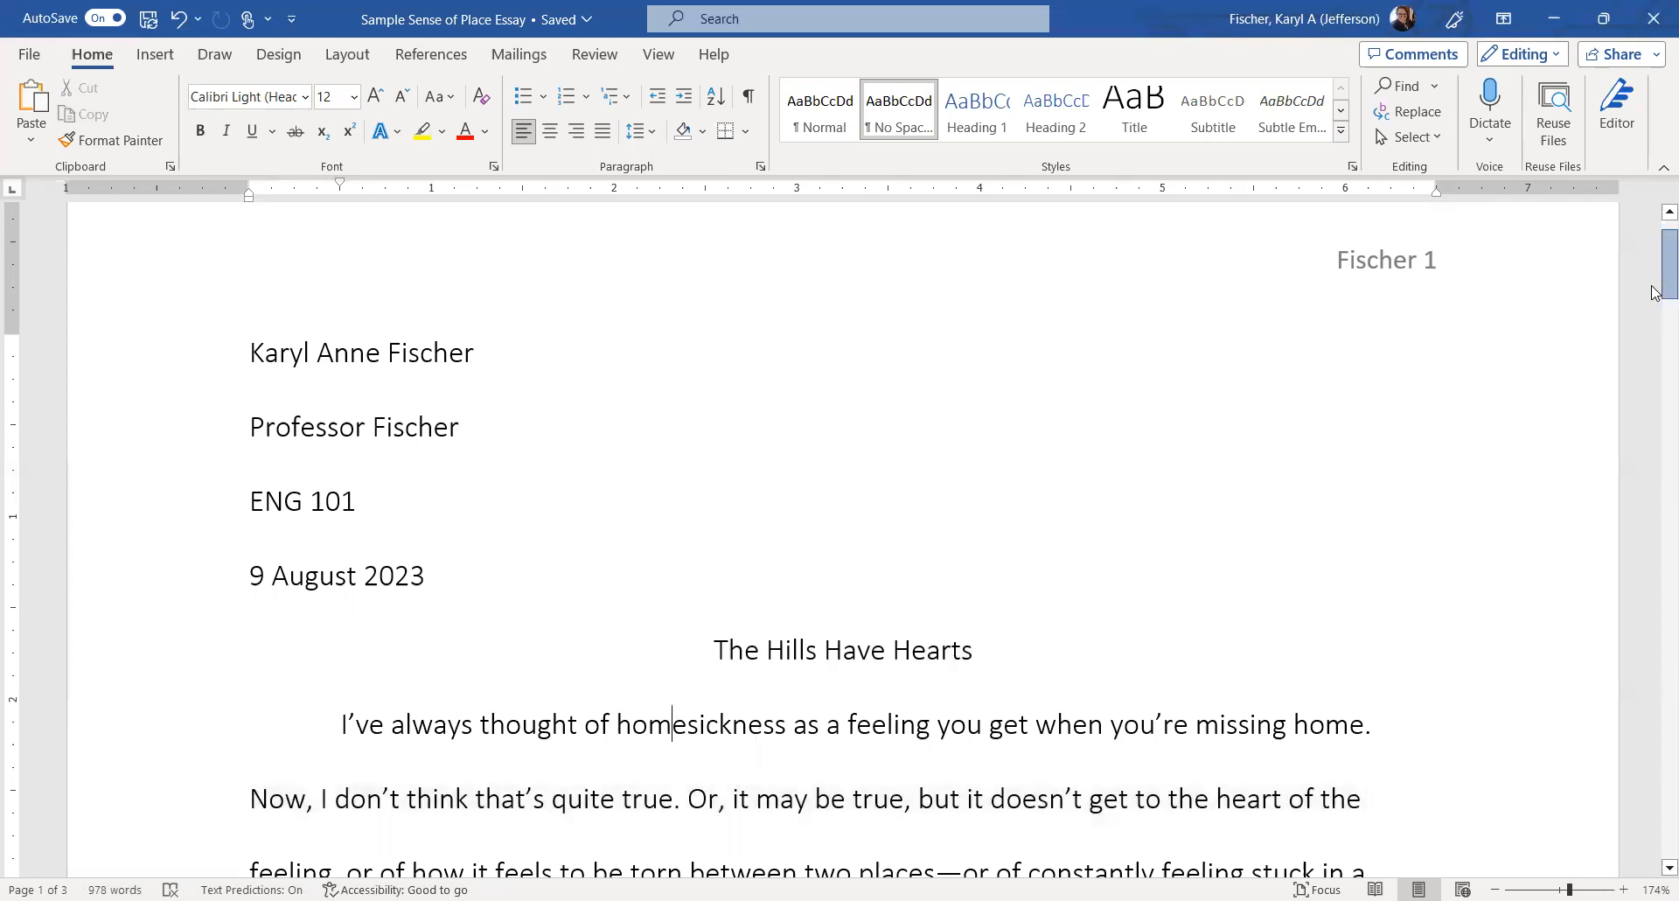
scroll(1655, 337, "down", 3)
scroll(1655, 256, "up", 3)
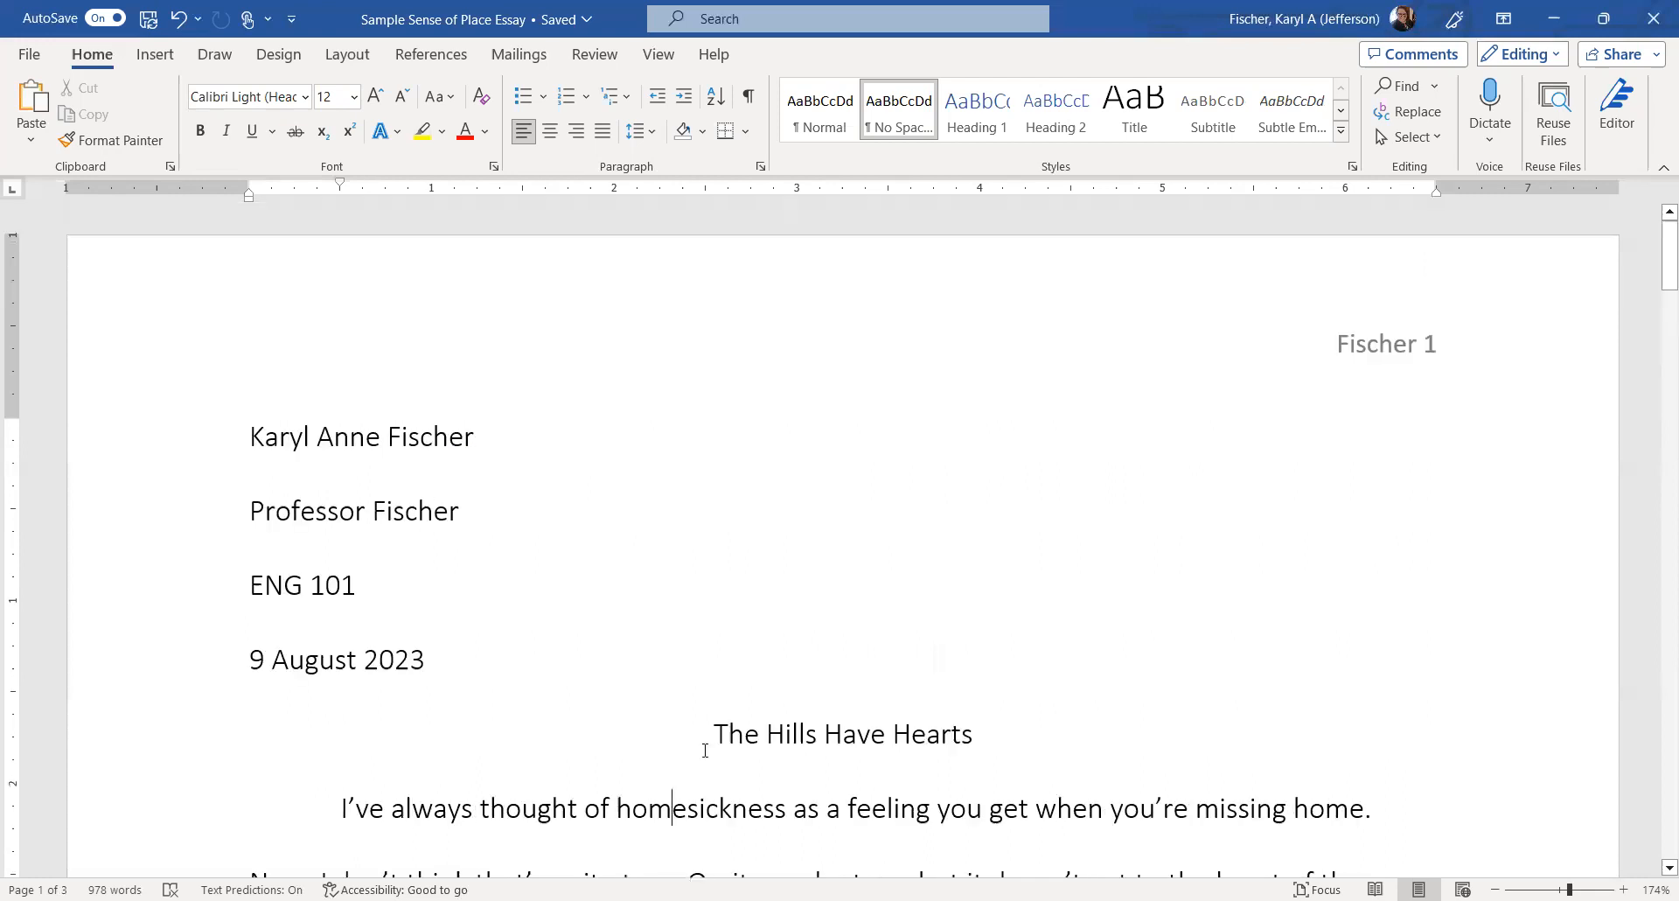